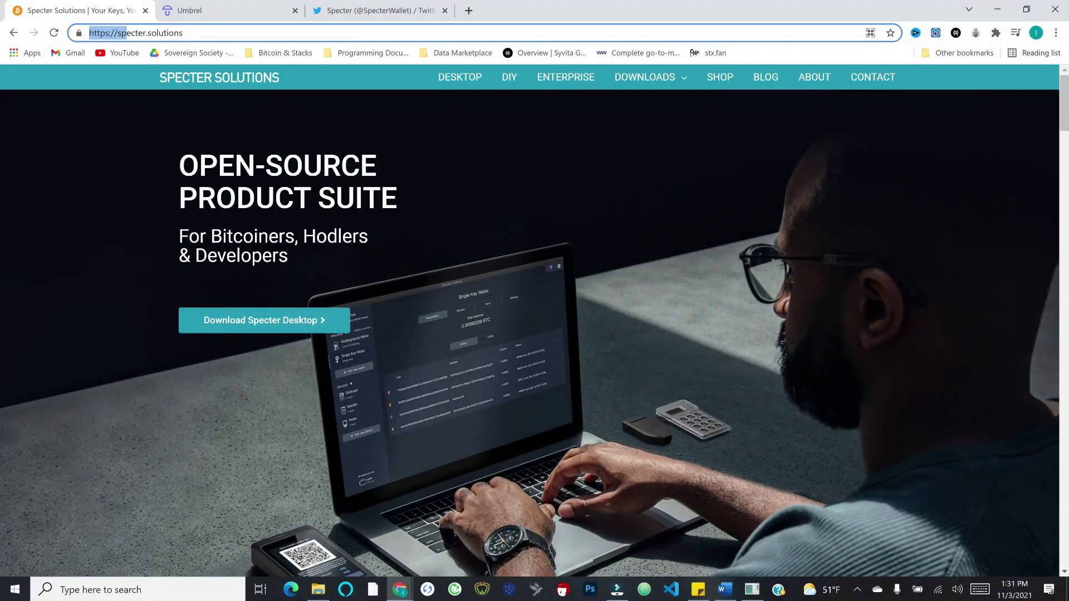
# Step: Read the DIY Hardware and Open-Source Hardware sections of the Specter Solutions website
pyautogui.click(84, 163)
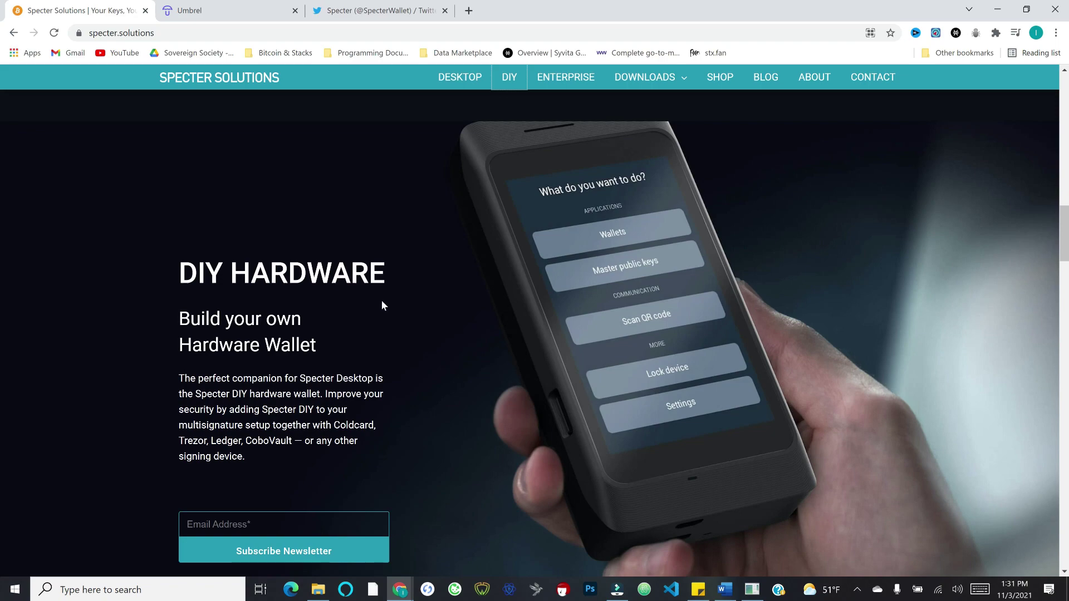
pyautogui.scroll(-10, 155, 325)
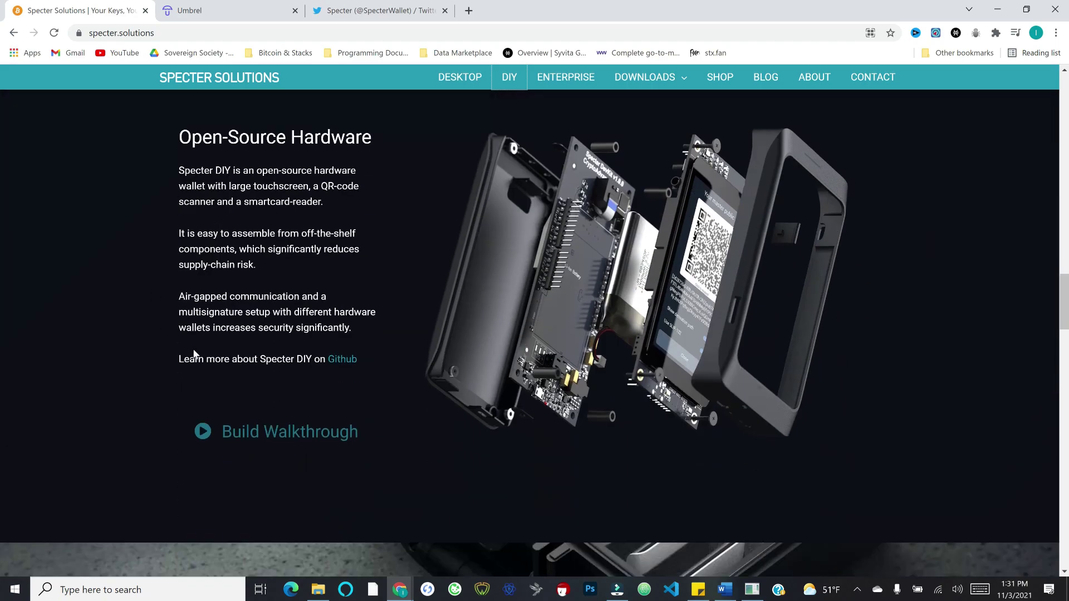
pyautogui.scroll(1, 245, 375)
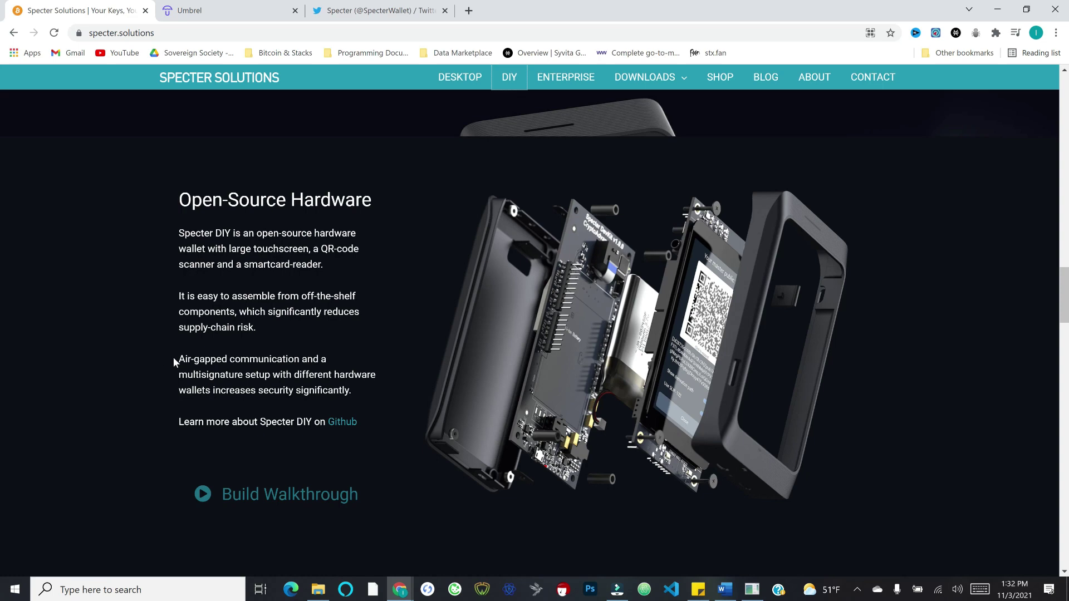
# Step: Look through the Specter DIY GitHub repository's README down to Documentation, including the shopping.md guide on what to buy
pyautogui.click(343, 423)
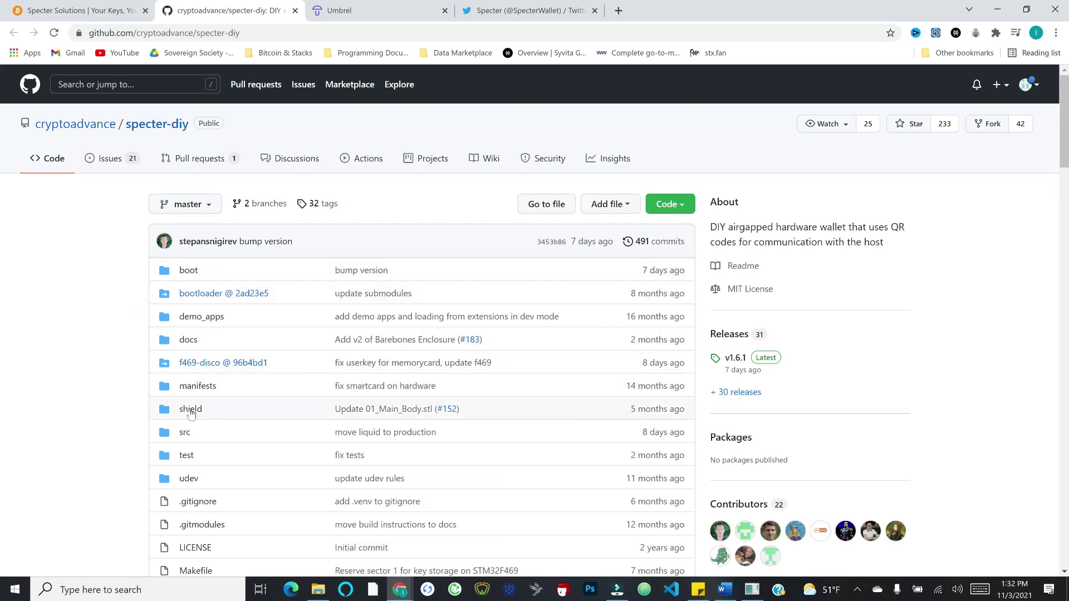
pyautogui.scroll(-2, 140, 352)
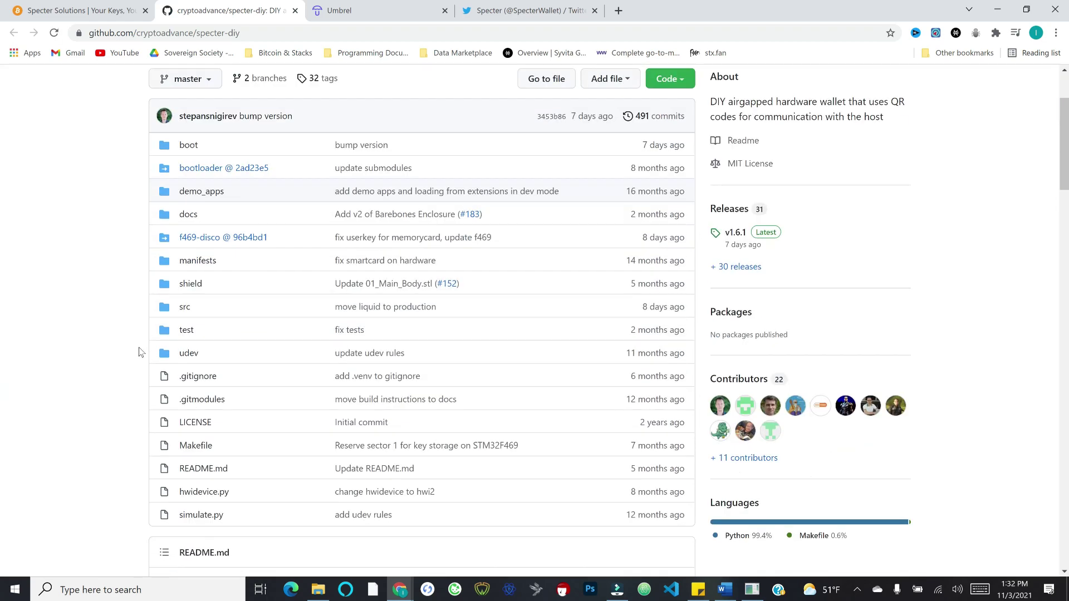
pyautogui.scroll(-1, 139, 351)
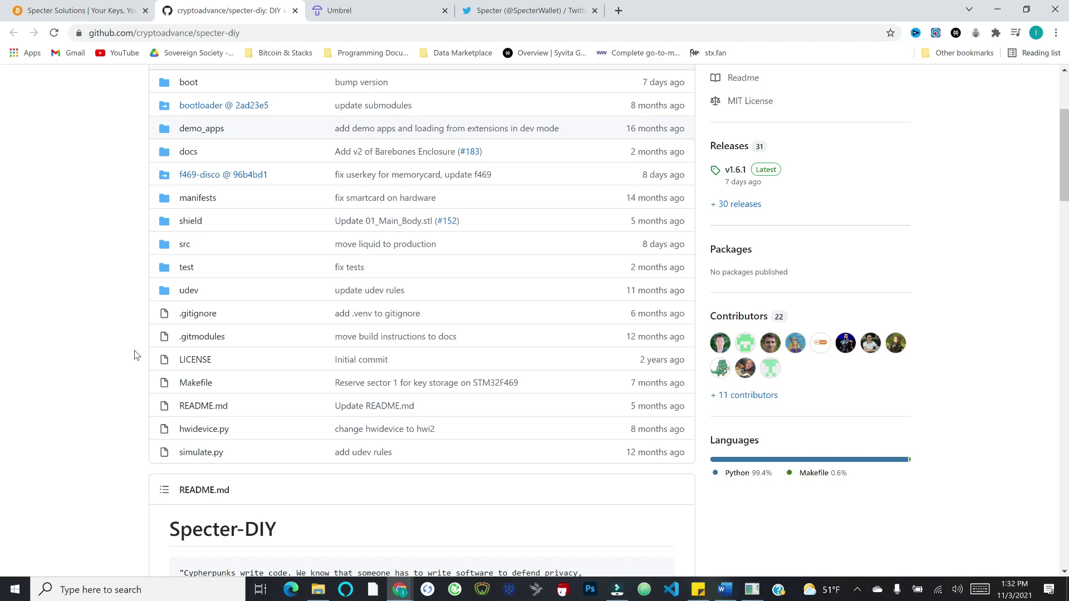
pyautogui.scroll(-4, 137, 355)
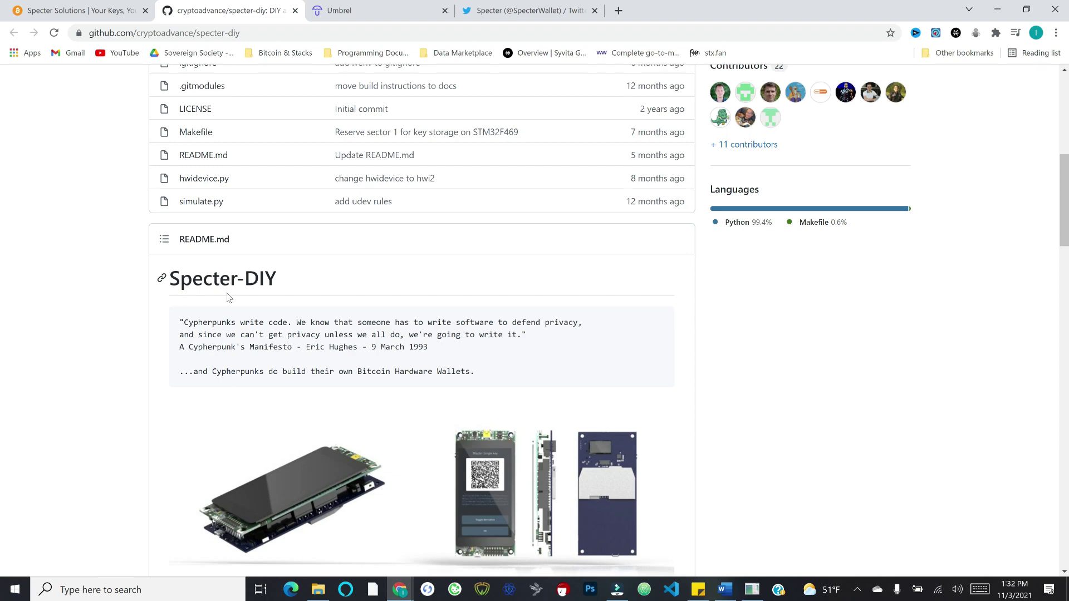
pyautogui.scroll(-2, 162, 278)
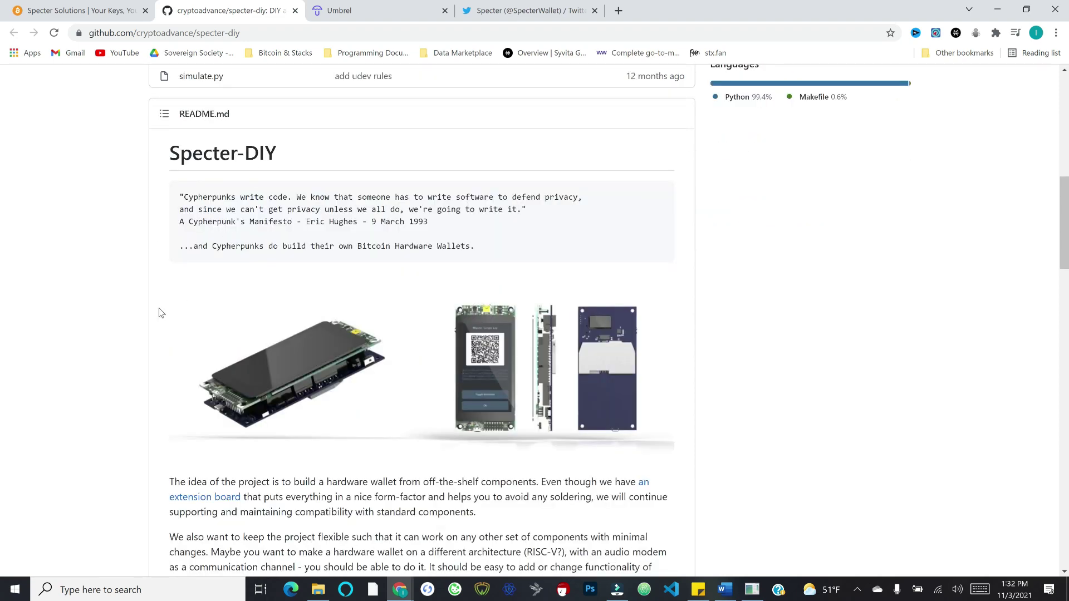
pyautogui.scroll(-3, 159, 308)
pyautogui.scroll(-5, 161, 310)
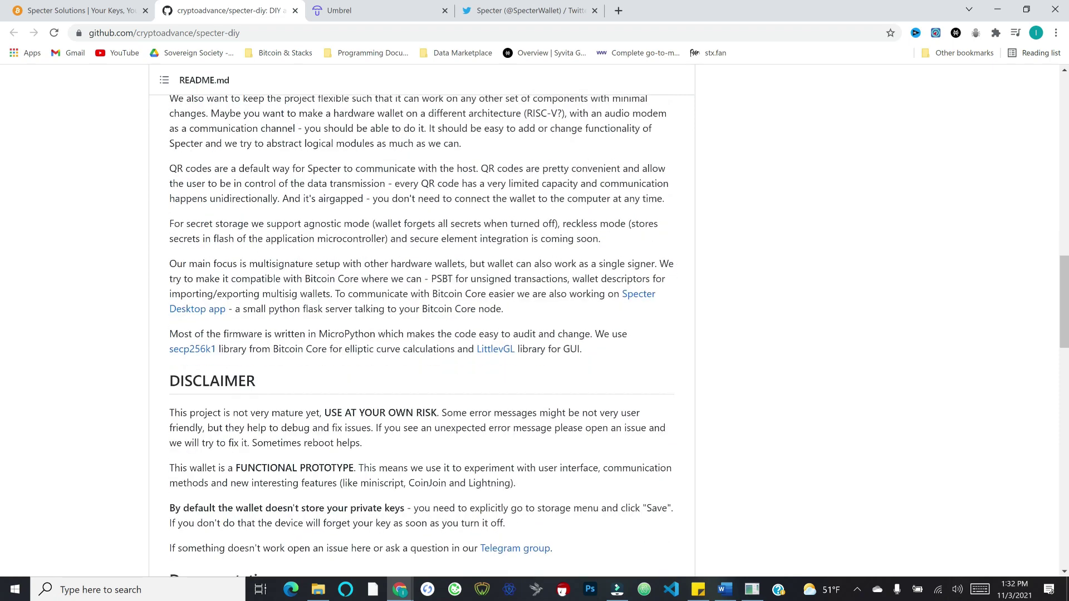
pyautogui.scroll(-2, 321, 355)
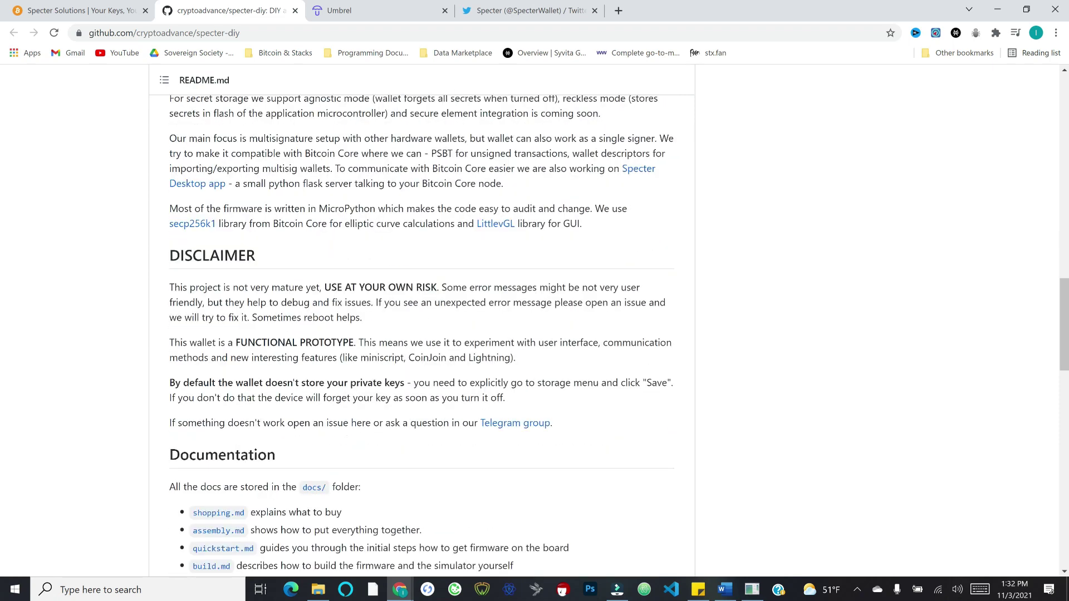
pyautogui.scroll(-3, 322, 334)
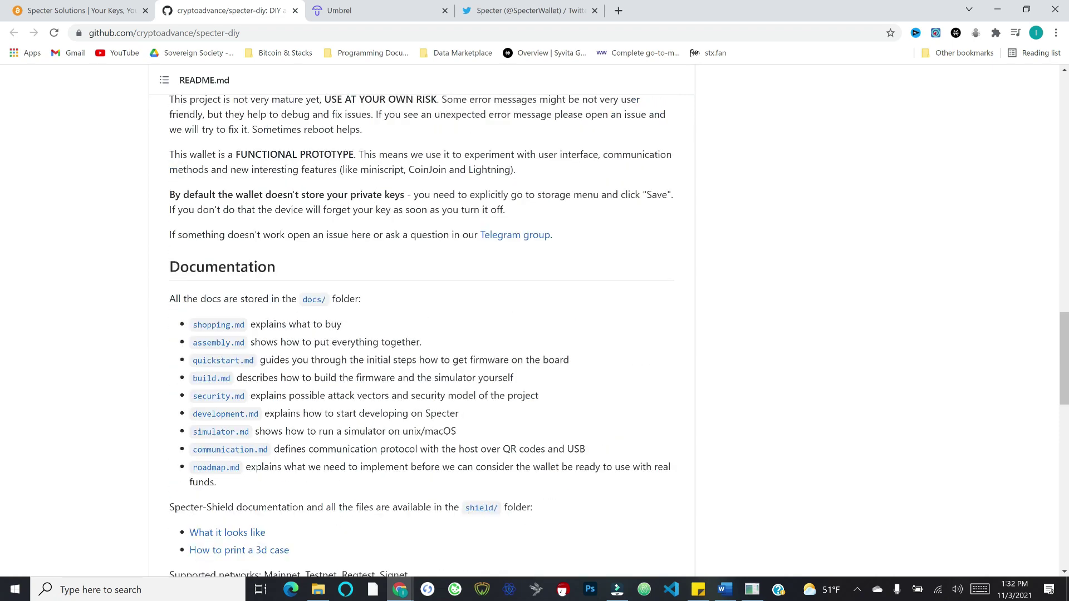
pyautogui.click(207, 326)
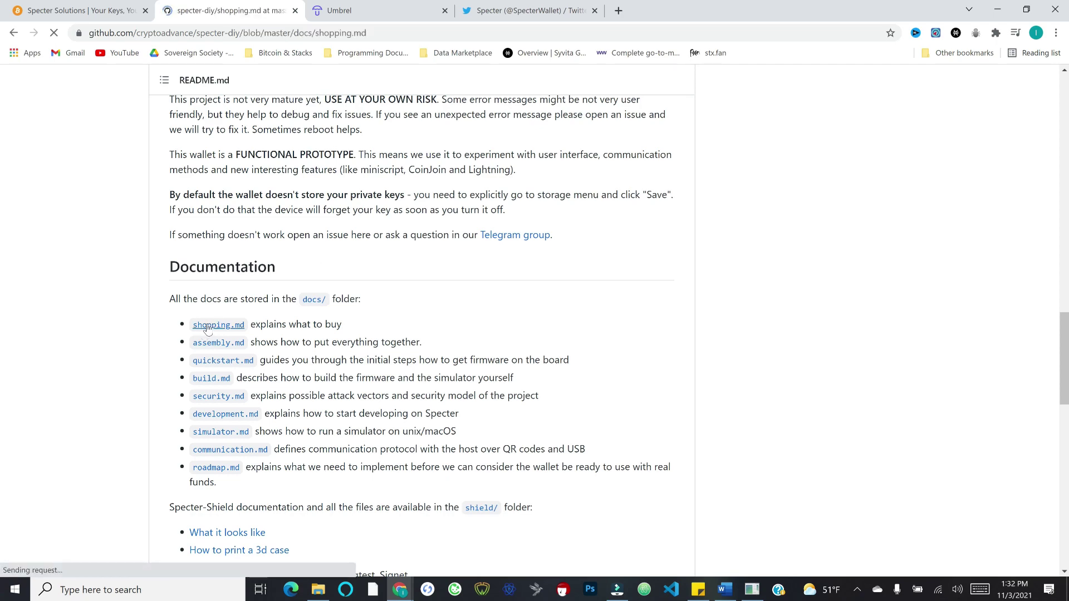
pyautogui.scroll(-4, 186, 346)
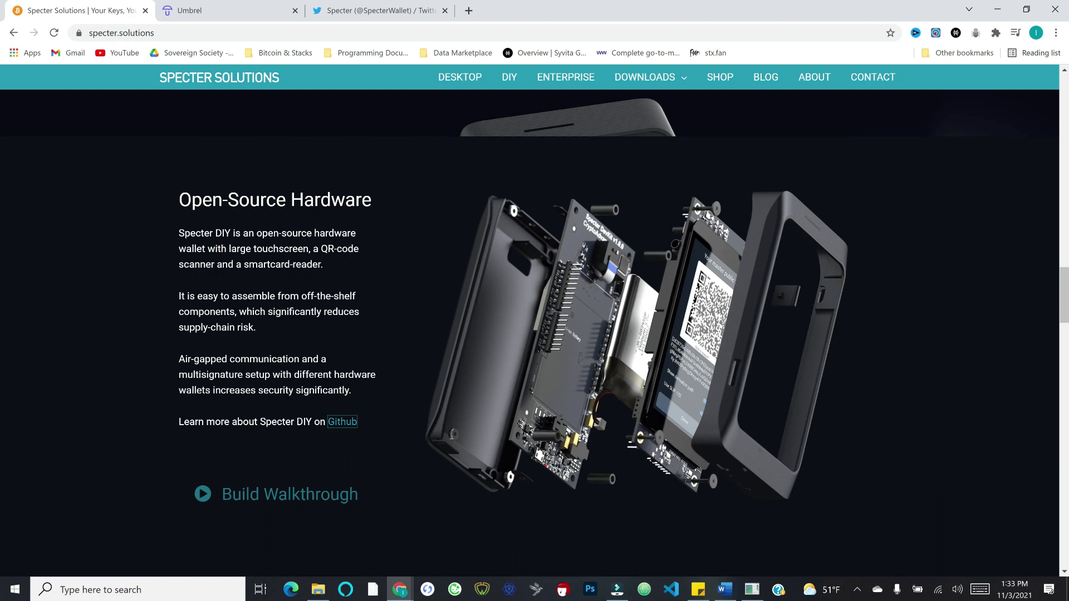
# Step: Go to the Specter Desktop downloads page and open the signature verification instructions for Windows
pyautogui.moveTo(662, 79)
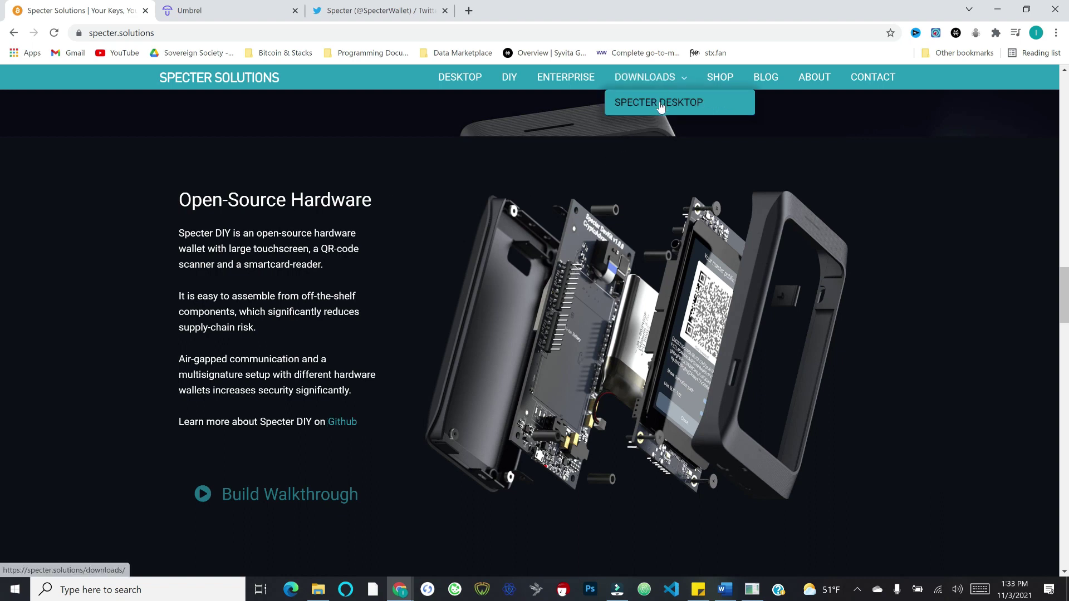
pyautogui.click(661, 109)
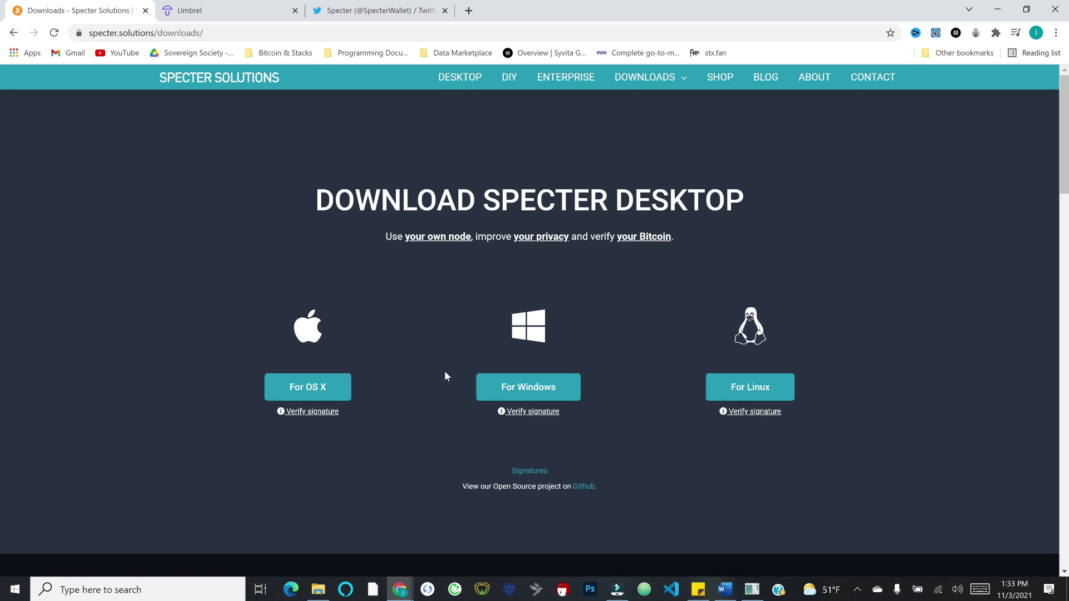
pyautogui.click(545, 413)
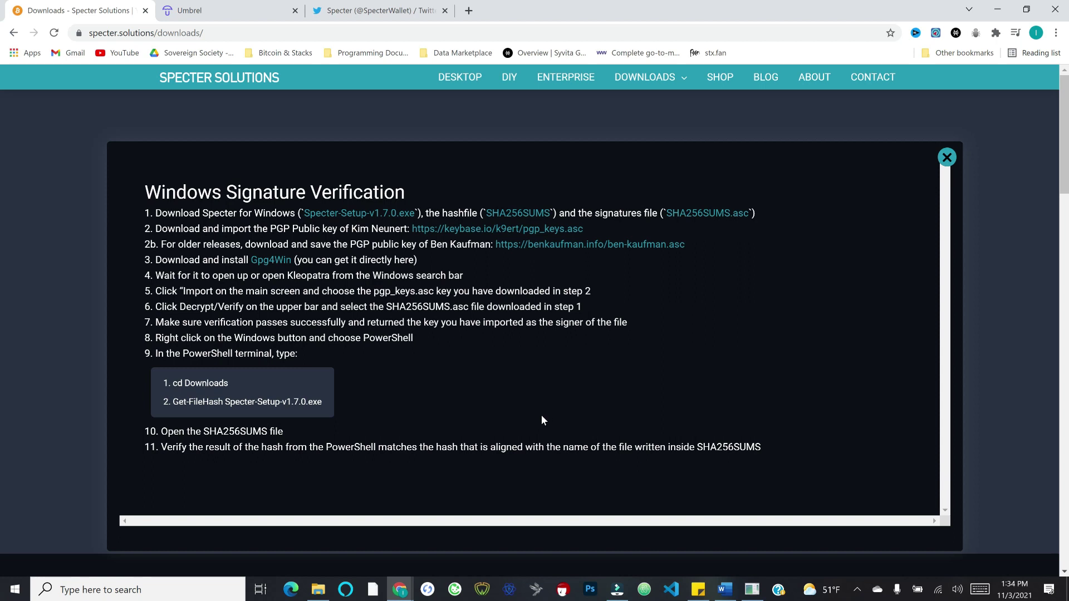
# Step: Download Specter-Setup-v1.7.0.exe, the SHA256SUMS hash file and the SHA256SUMS.asc signatures file
pyautogui.click(357, 215)
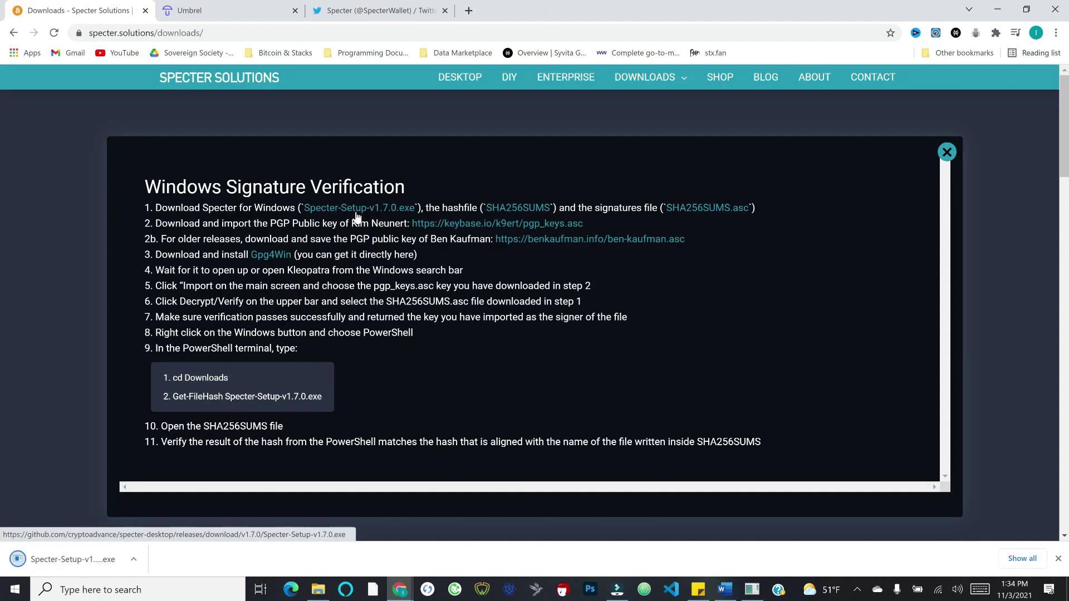
pyautogui.click(510, 214)
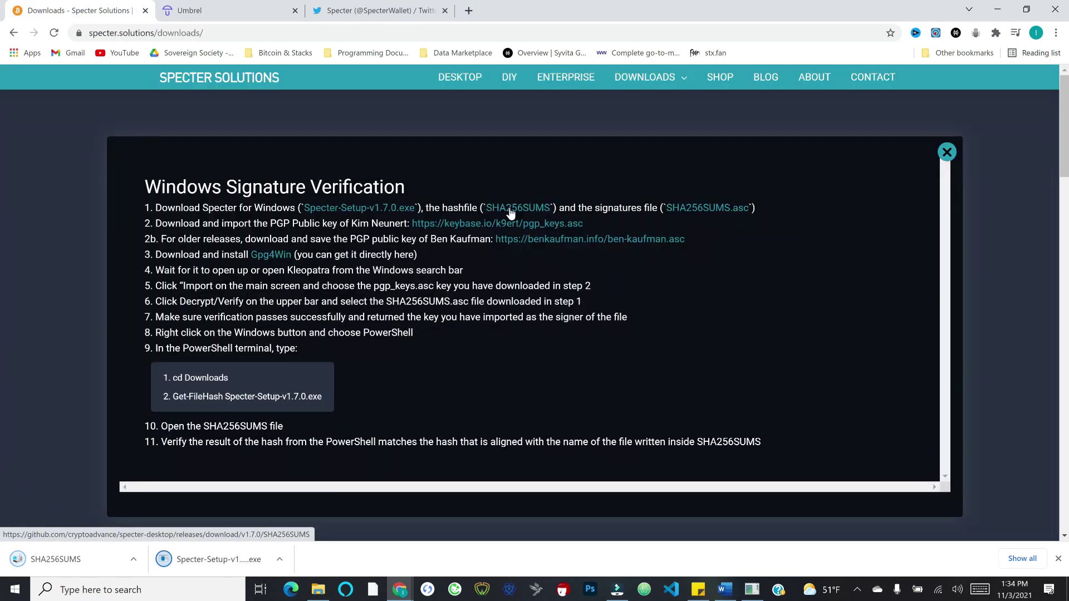
pyautogui.click(707, 214)
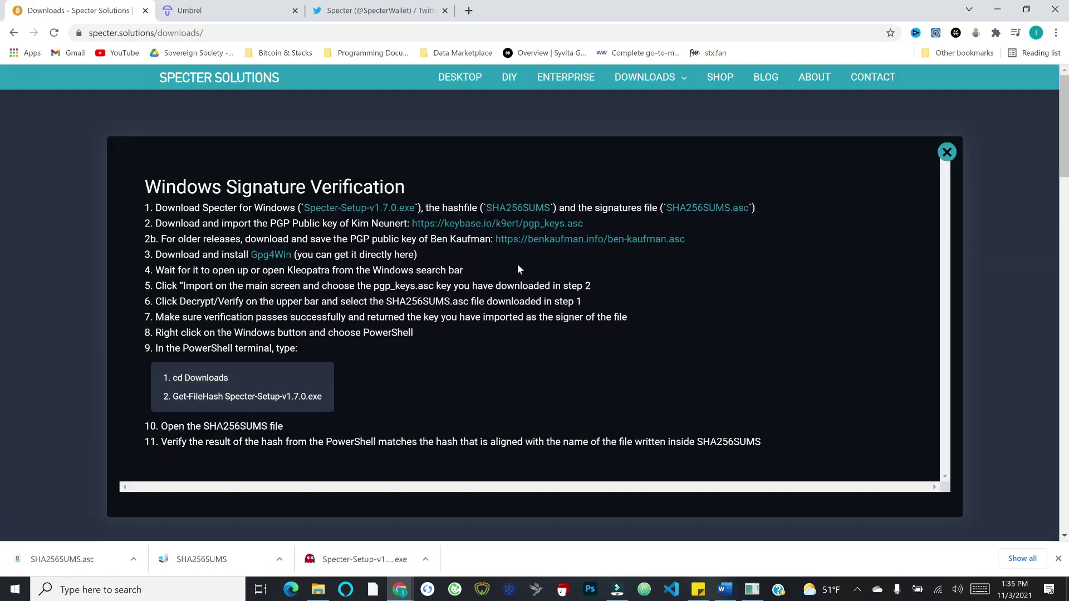
# Step: Save the PGP public key linked in instruction 2 to the Downloads folder as the text document pgp_keys
pyautogui.rightClick(452, 226)
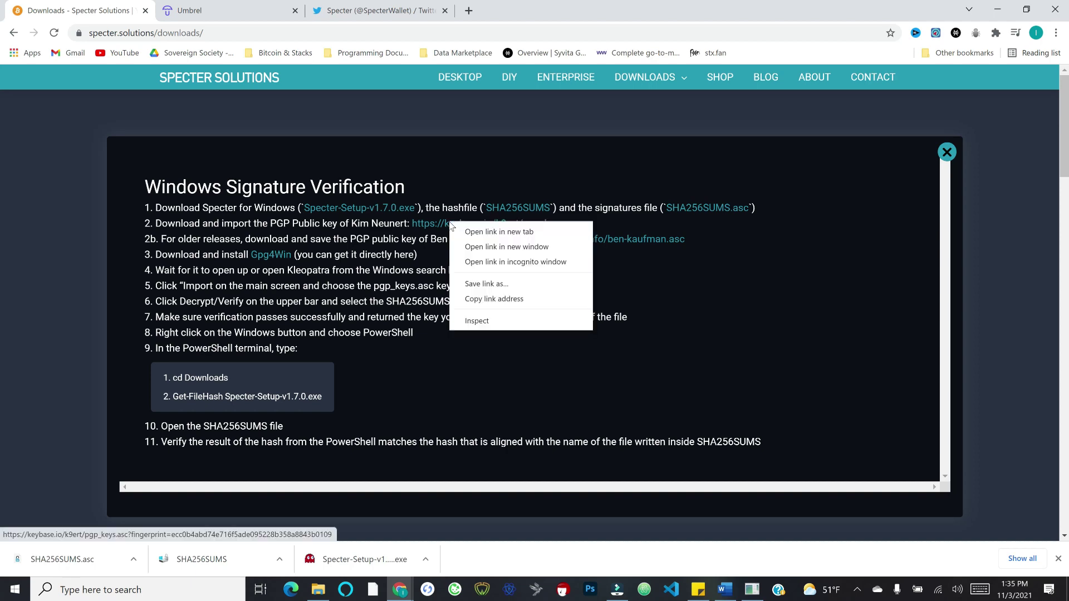
pyautogui.click(487, 285)
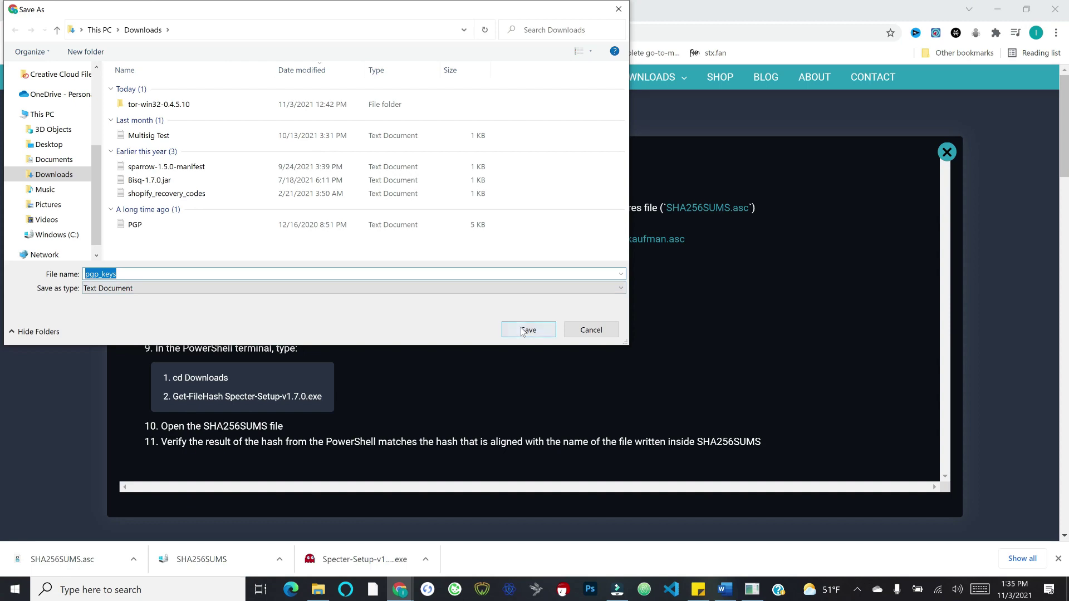
pyautogui.click(523, 331)
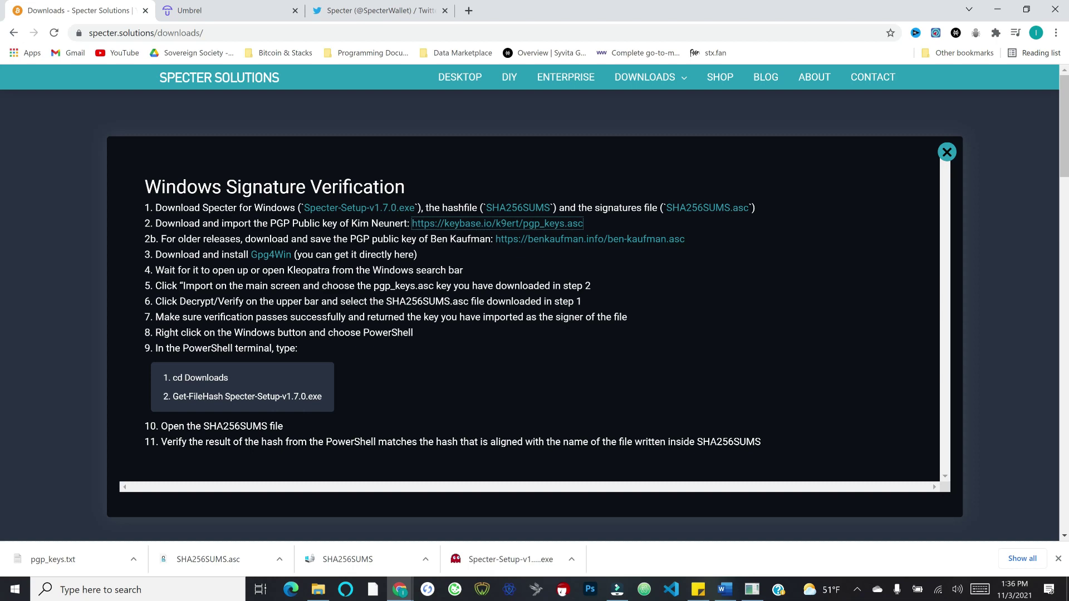
# Step: Switch to Kleopatra and import the pgp_keys text file from Downloads as a certificate, using the Any files filter
pyautogui.click(577, 588)
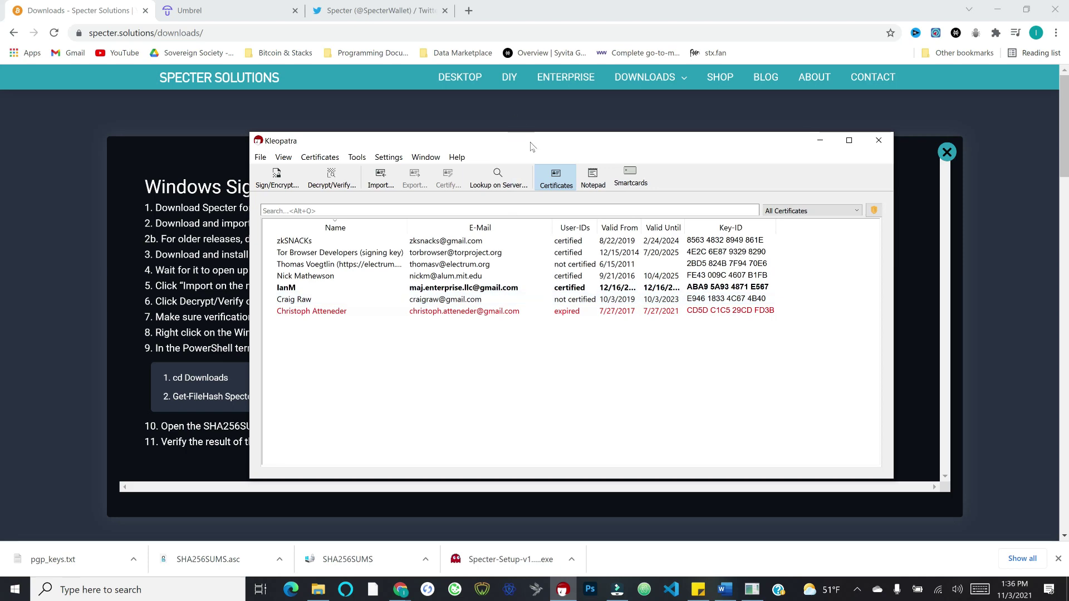
pyautogui.moveTo(532, 147); pyautogui.dragTo(682, 91)
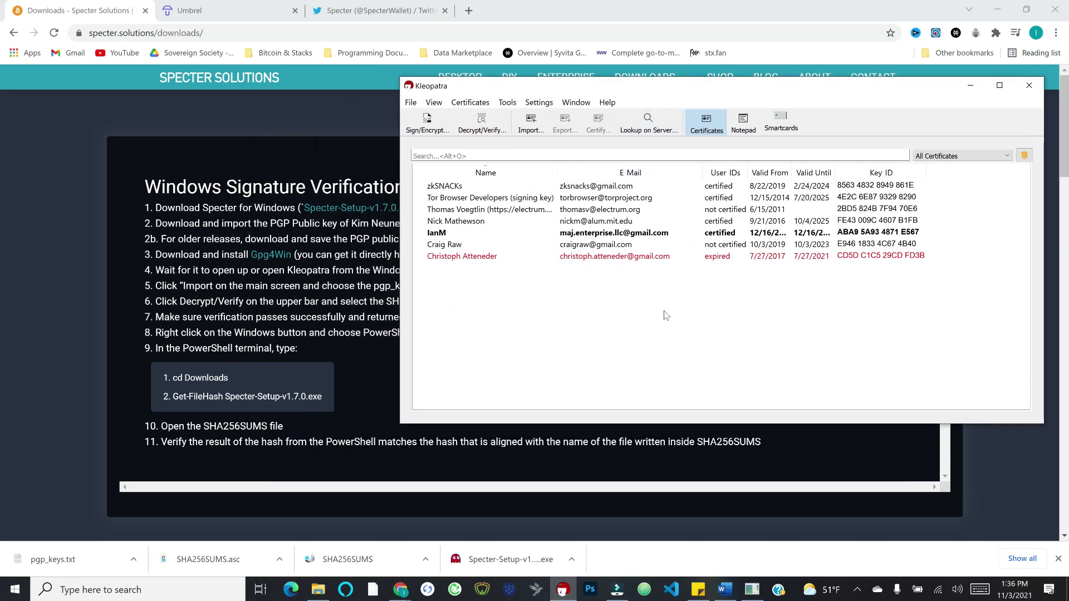
pyautogui.moveTo(592, 88); pyautogui.dragTo(594, 168)
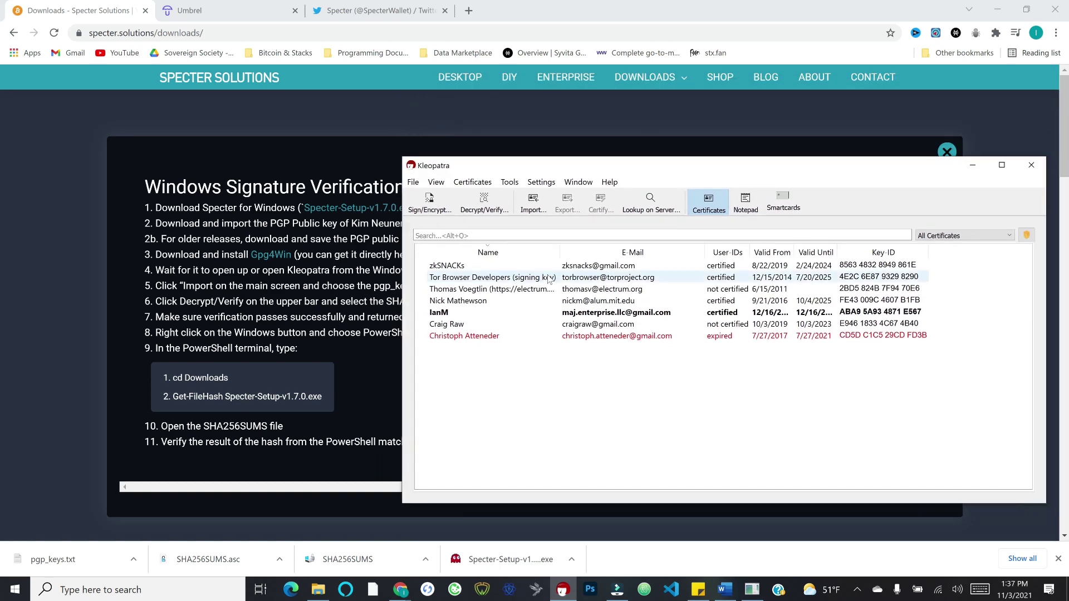
pyautogui.click(534, 206)
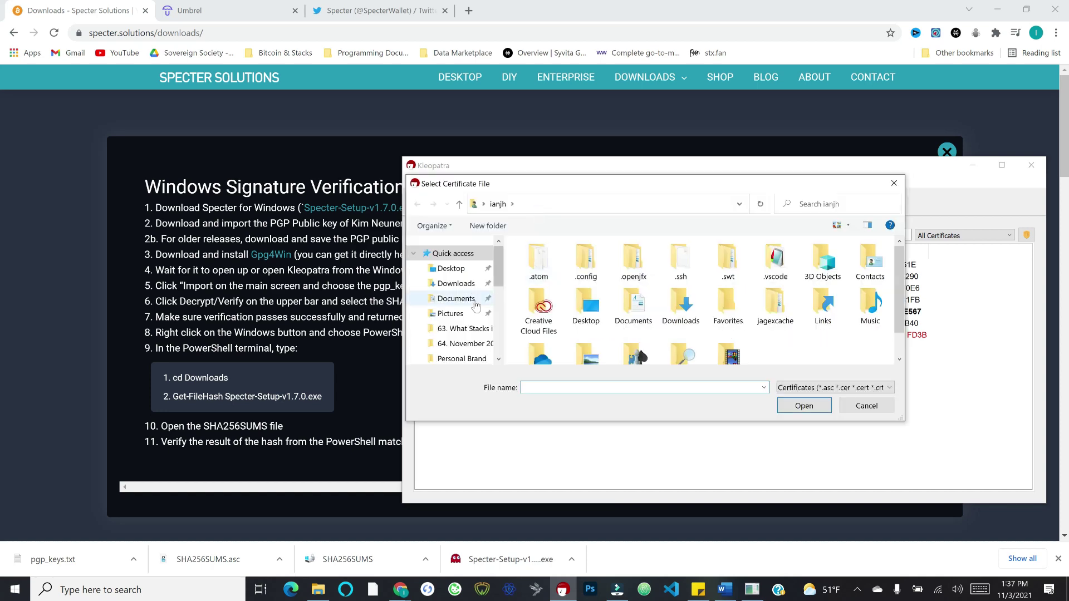
pyautogui.click(449, 285)
pyautogui.click(835, 387)
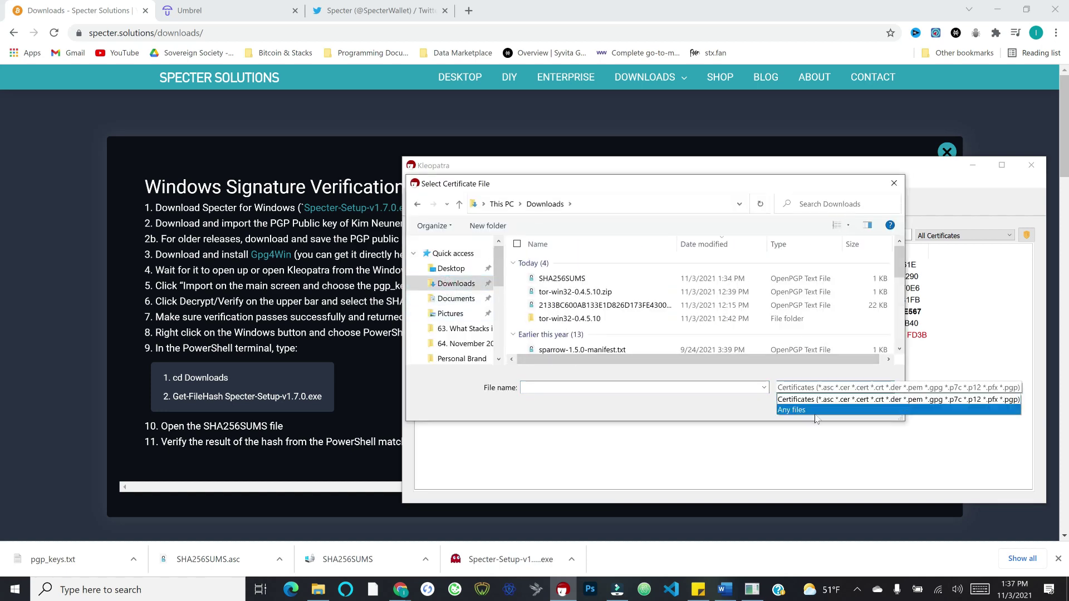
pyautogui.click(804, 399)
pyautogui.click(802, 388)
pyautogui.click(803, 408)
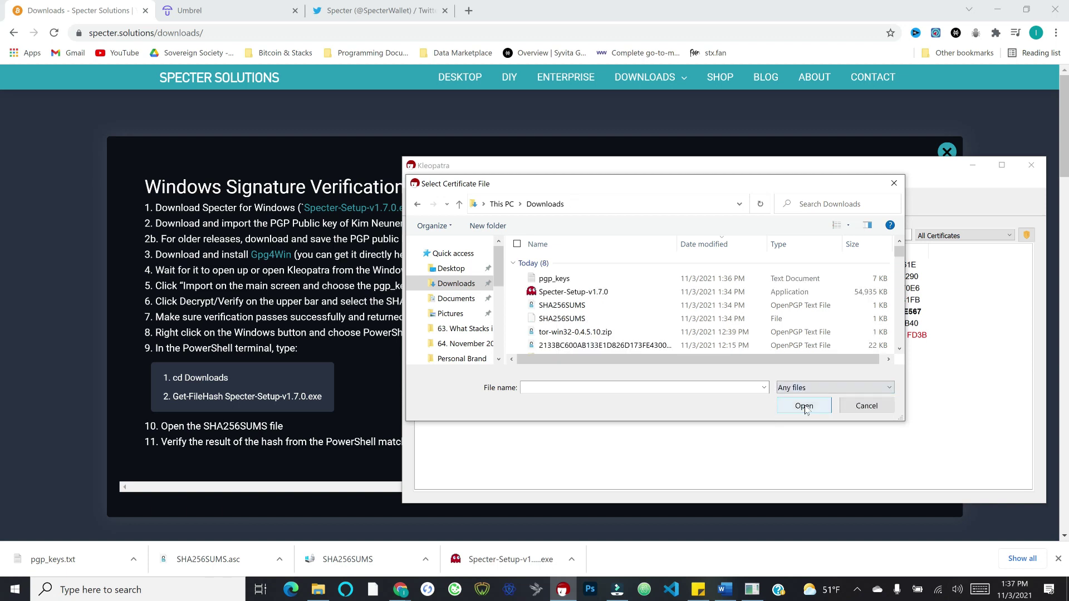
pyautogui.click(554, 280)
pyautogui.click(802, 405)
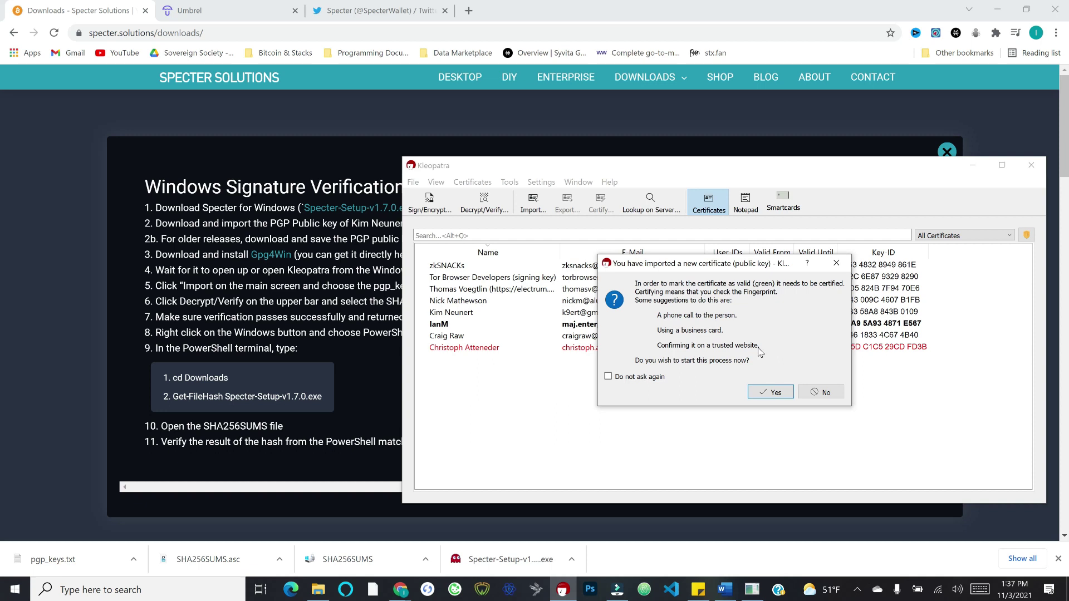
# Step: Start certifying the imported developer certificate and compare its fingerprint with the one in the address of the keybase.io key page linked in instruction 2
pyautogui.click(773, 393)
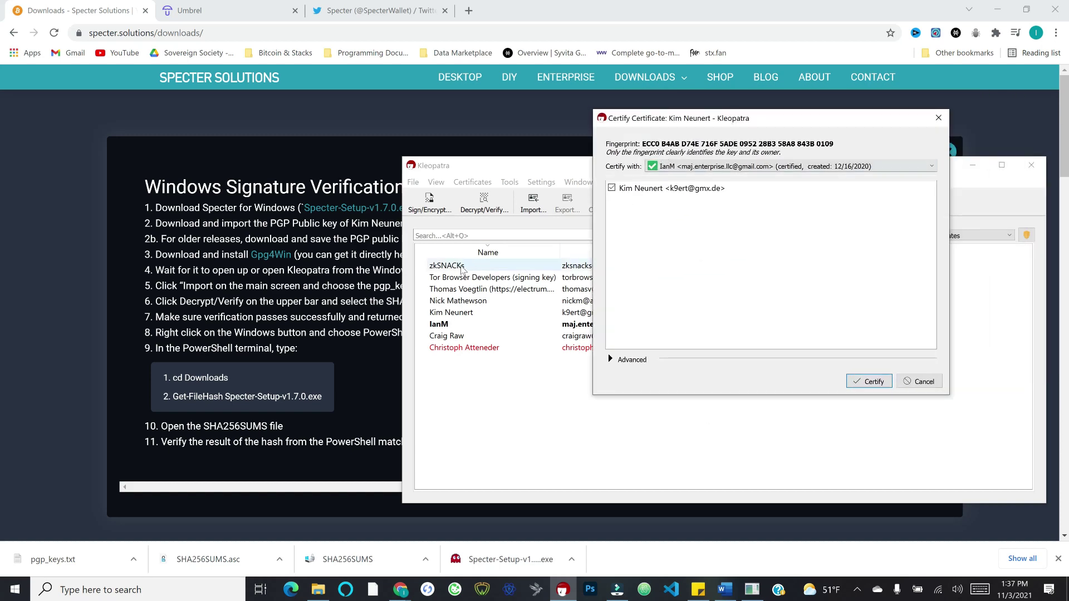
pyautogui.click(339, 267)
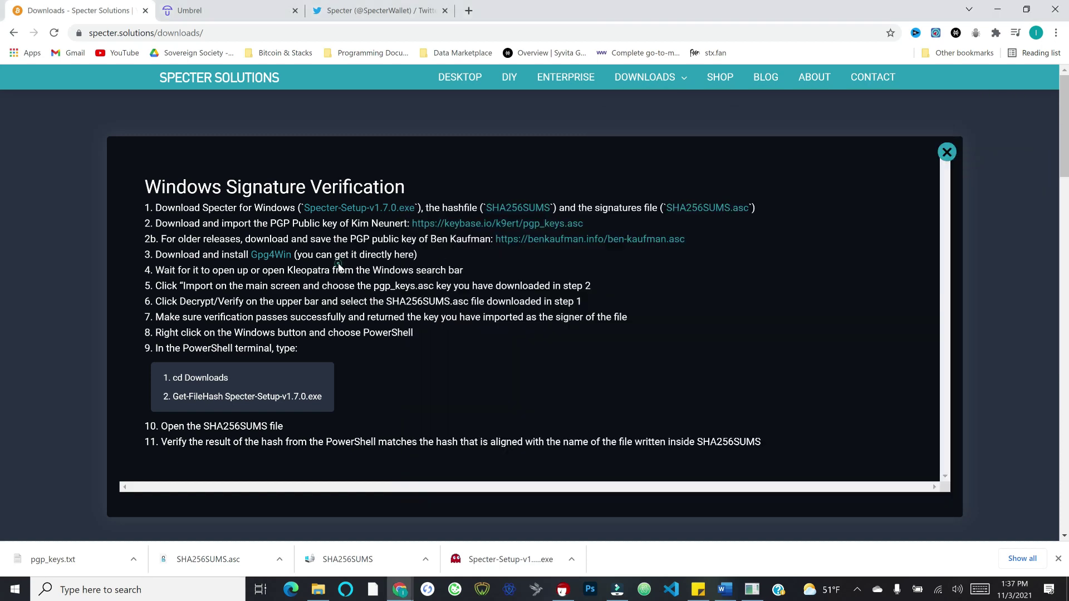
pyautogui.click(461, 224)
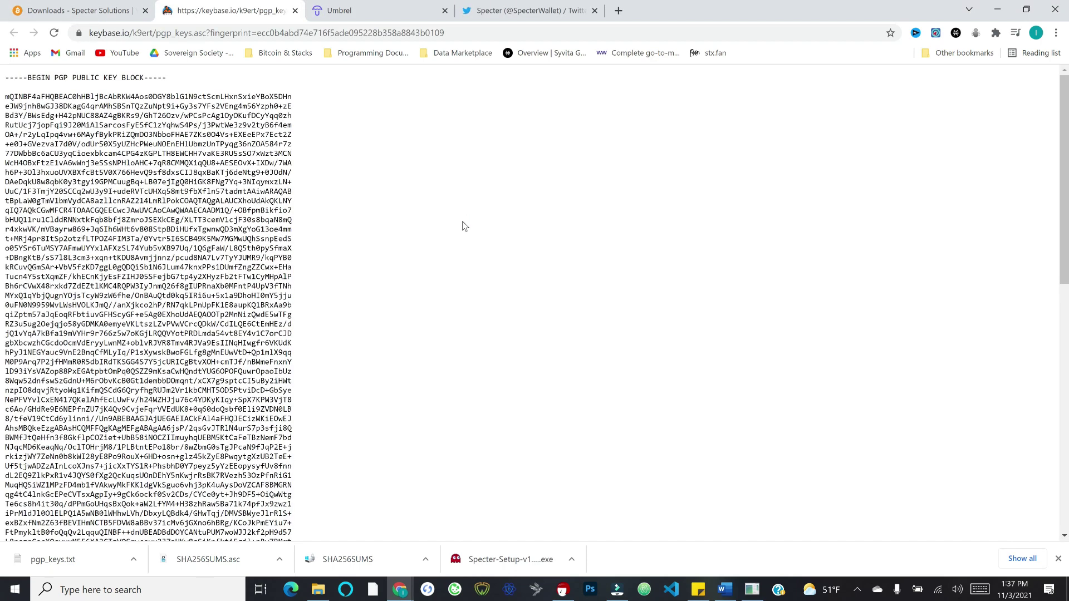
pyautogui.hotkey('alt', 'Tab')
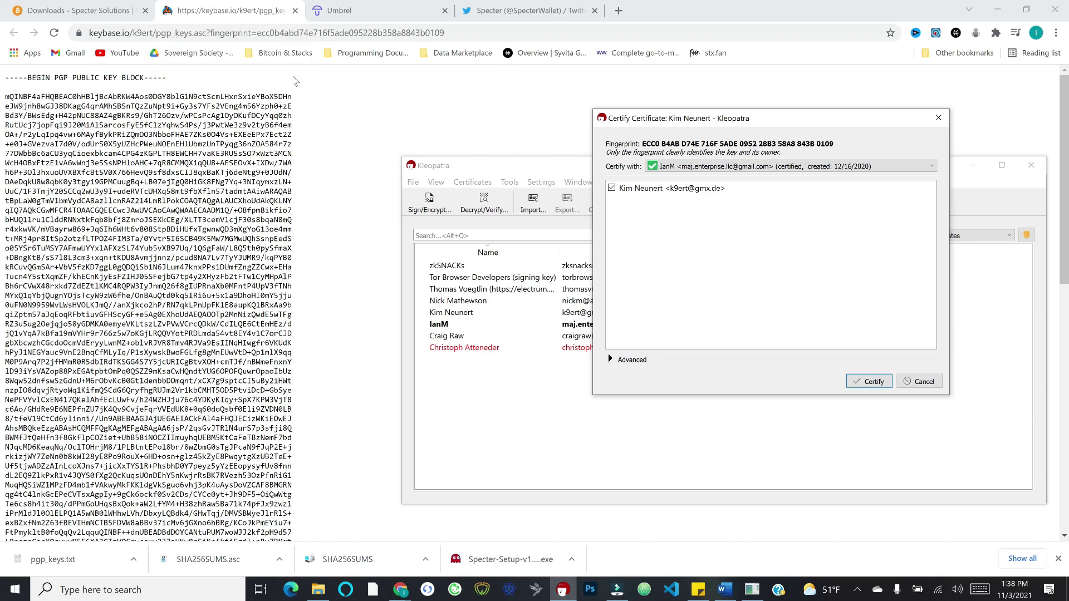
pyautogui.moveTo(285, 33); pyautogui.dragTo(477, 54)
pyautogui.click(435, 216)
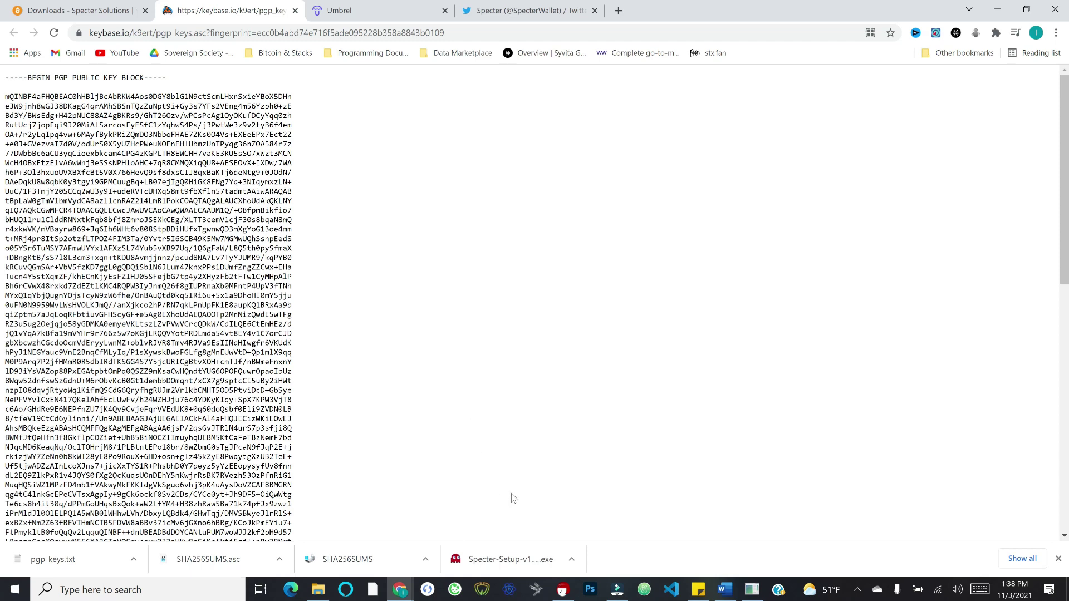
pyautogui.click(752, 592)
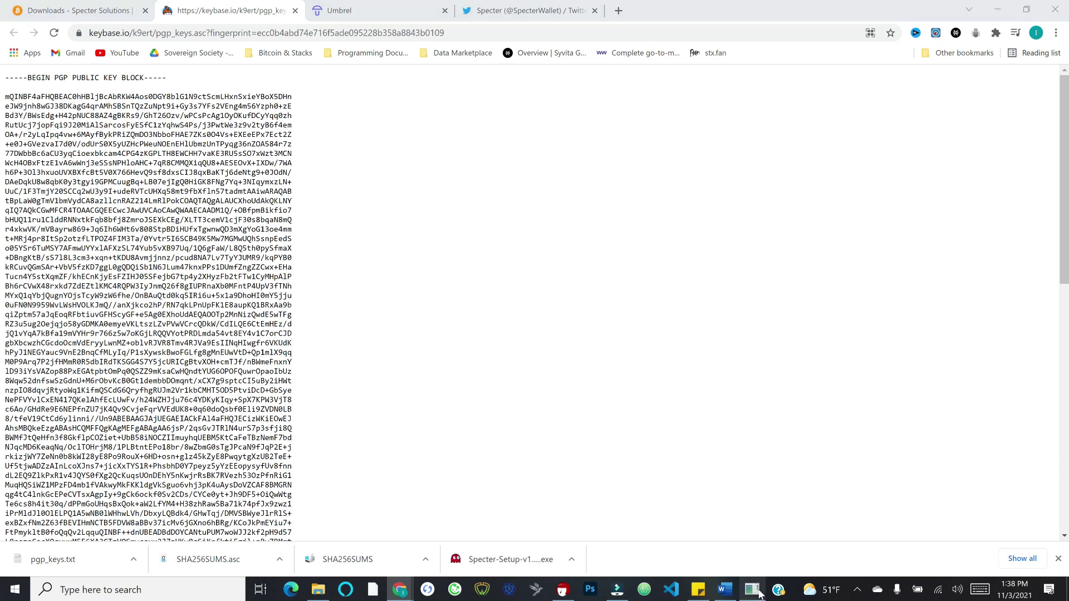
pyautogui.click(563, 590)
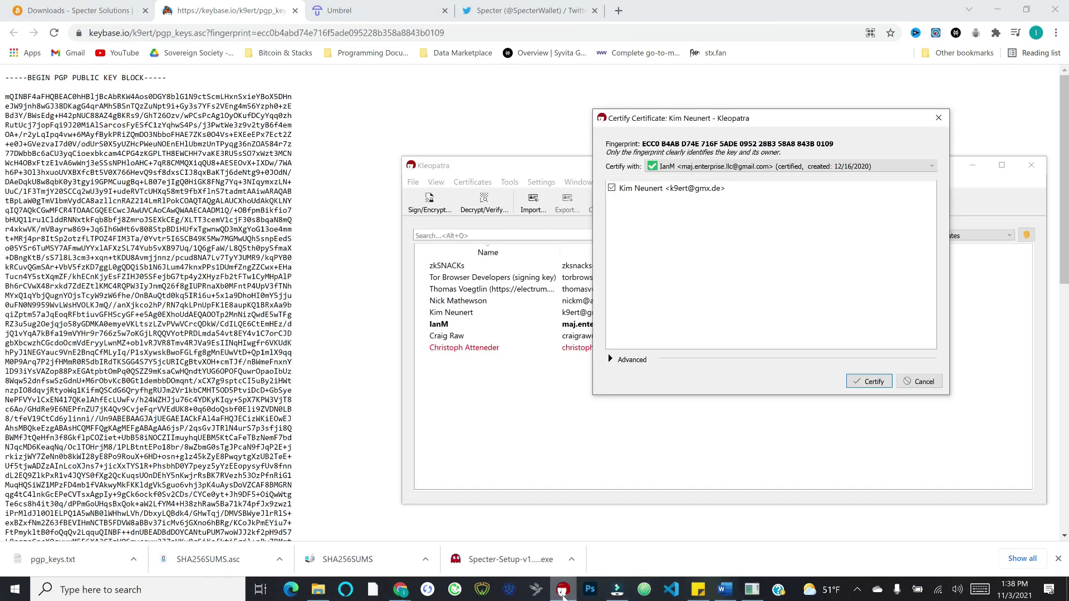
# Step: Certify the developer's certificate with the preselected own key, entering the secret key's passphrase, and dismiss the confirmation
pyautogui.click(877, 385)
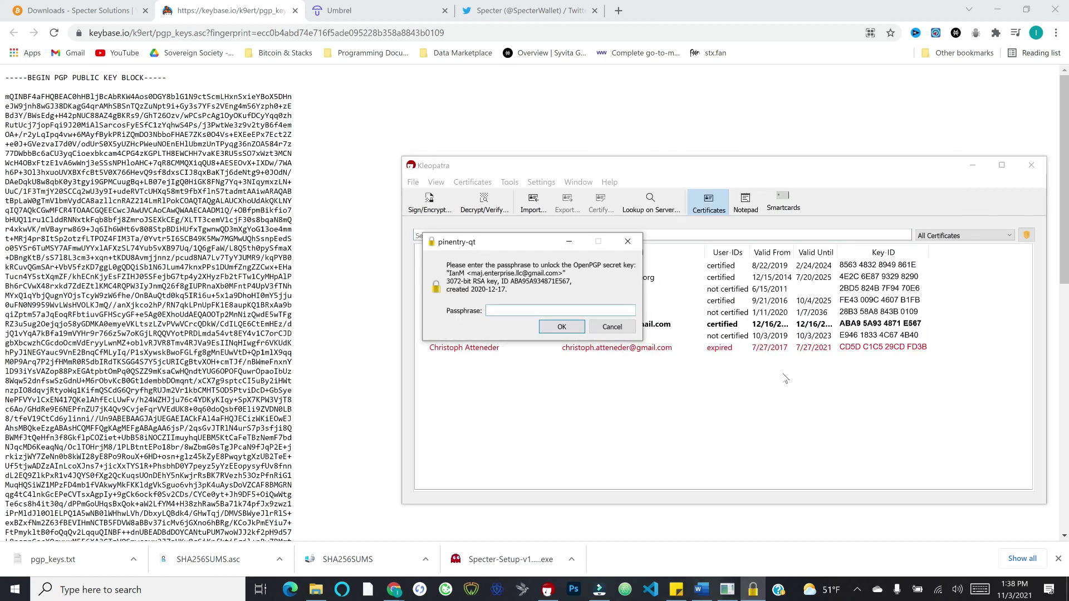
pyautogui.write('•••••••••••')
pyautogui.press('Return')
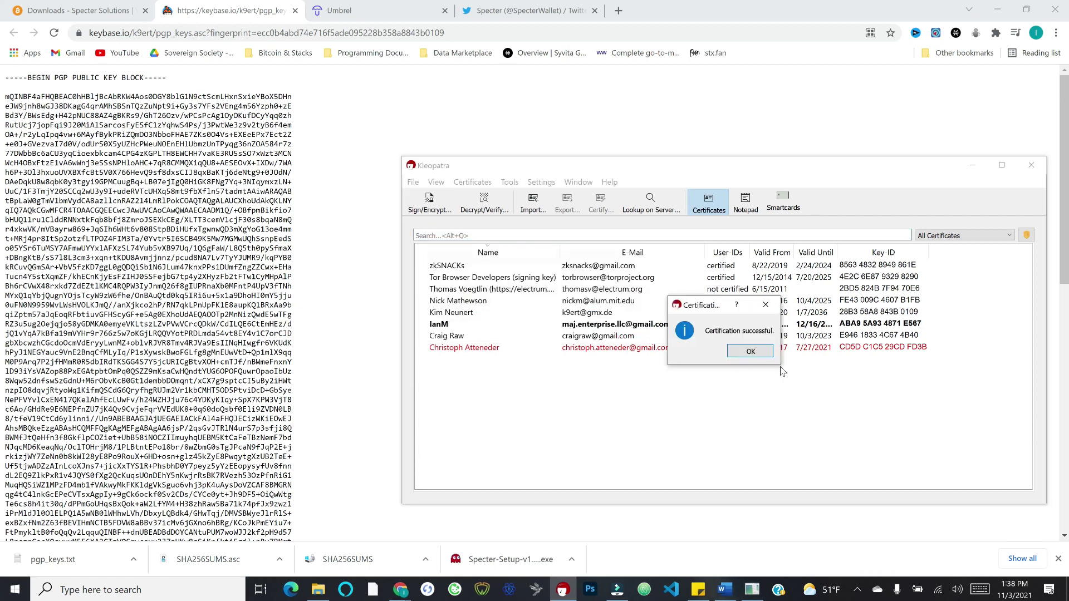
pyautogui.click(745, 353)
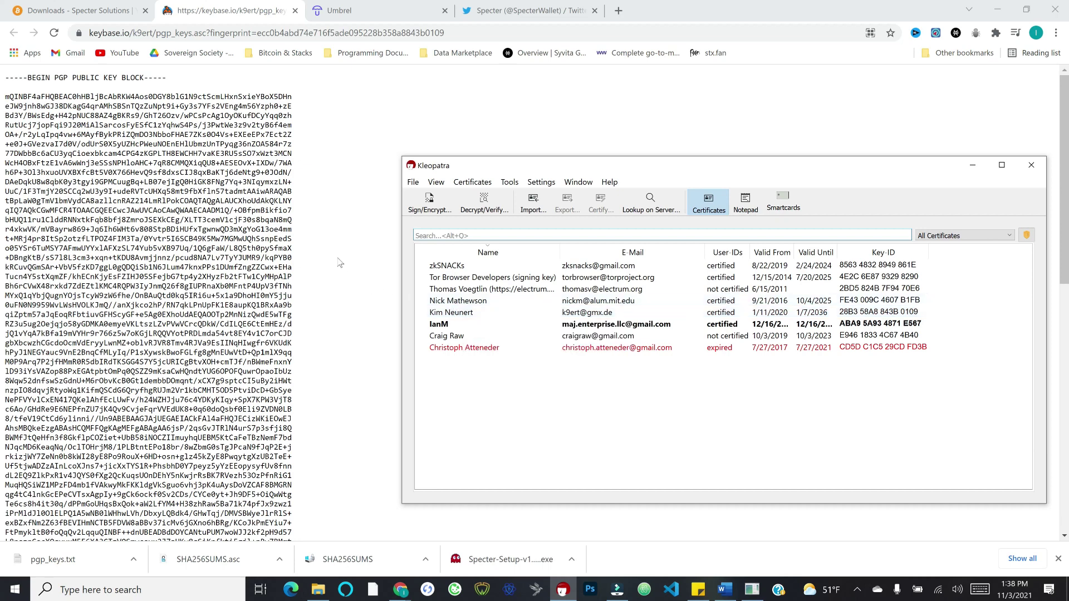
# Step: Run Decrypt/Verify in Kleopatra on the SHA256SUMS OpenPGP signatures file from Downloads, review the verification result and close it
pyautogui.click(69, 11)
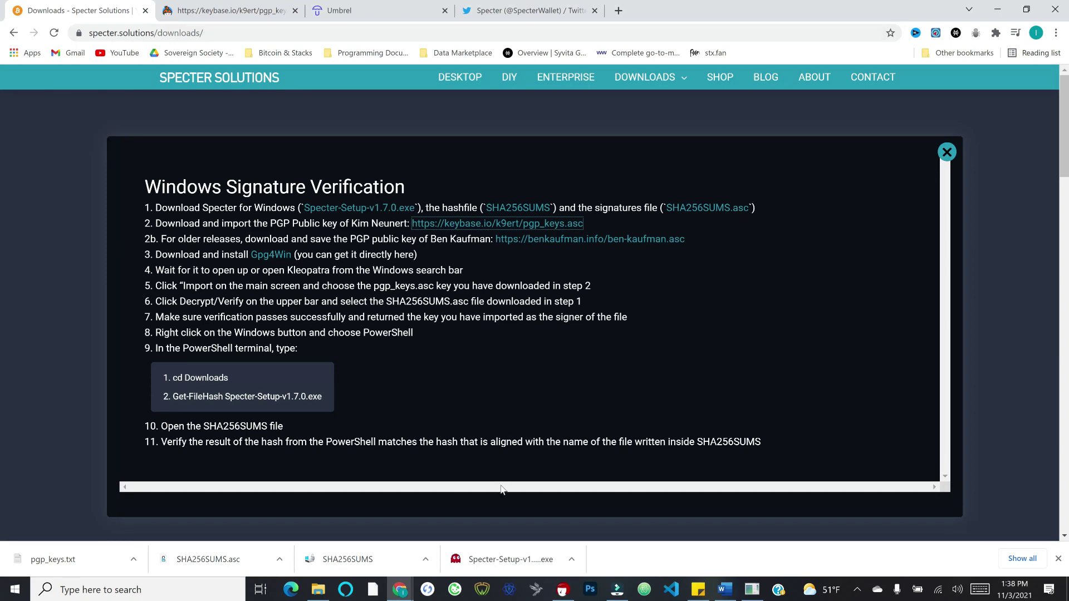
pyautogui.click(563, 590)
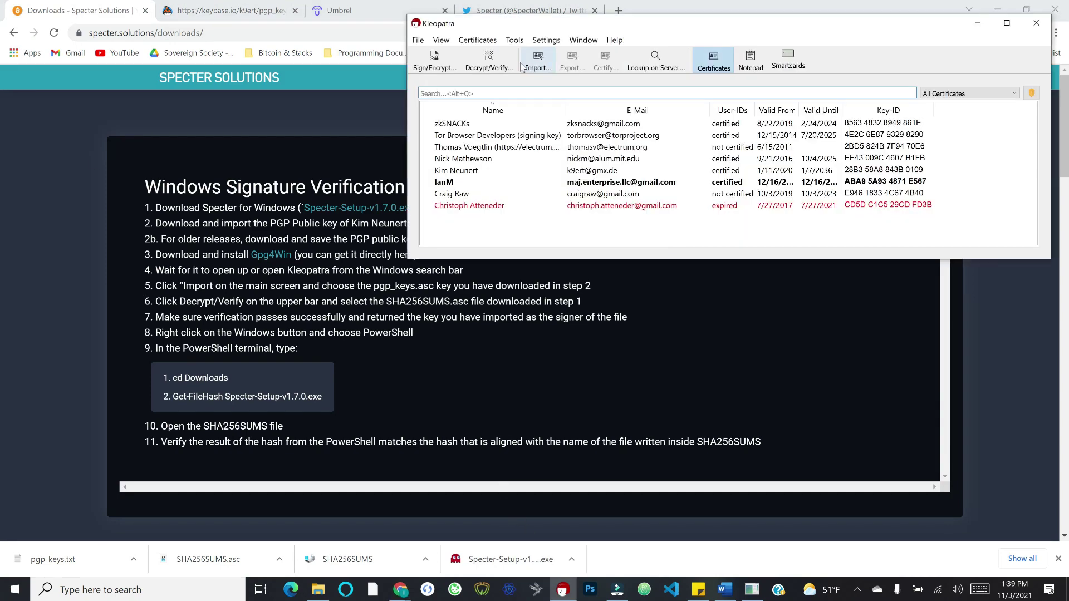
pyautogui.click(479, 63)
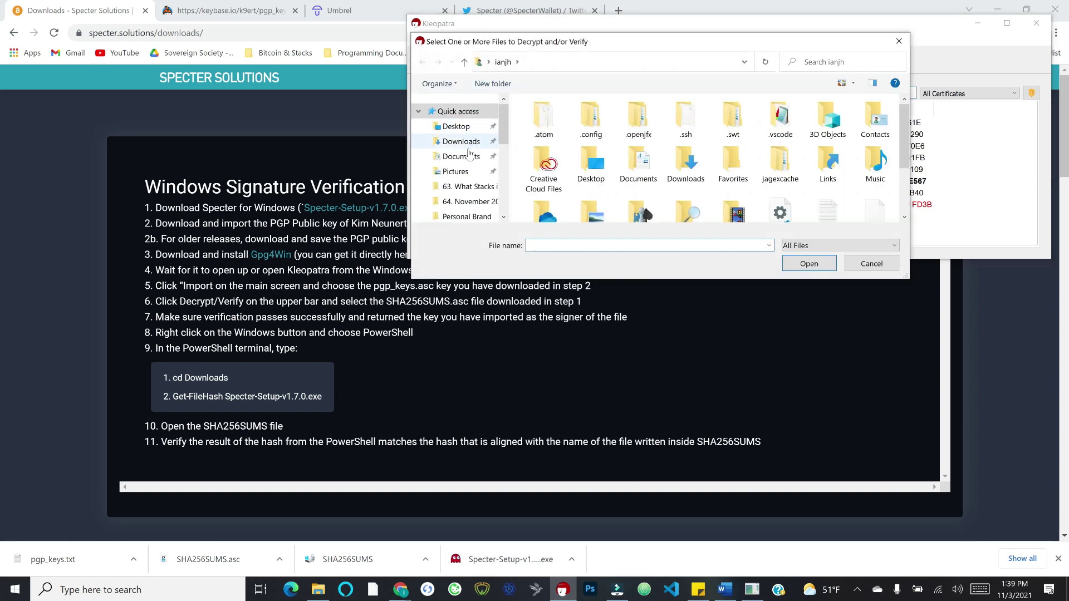
pyautogui.click(454, 143)
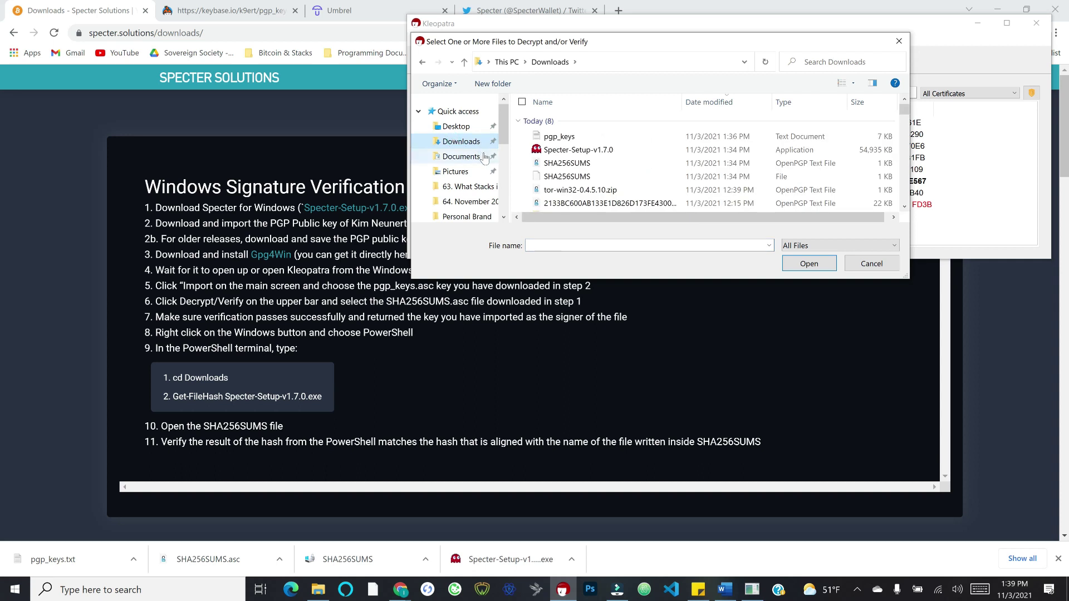
pyautogui.click(800, 167)
pyautogui.click(806, 265)
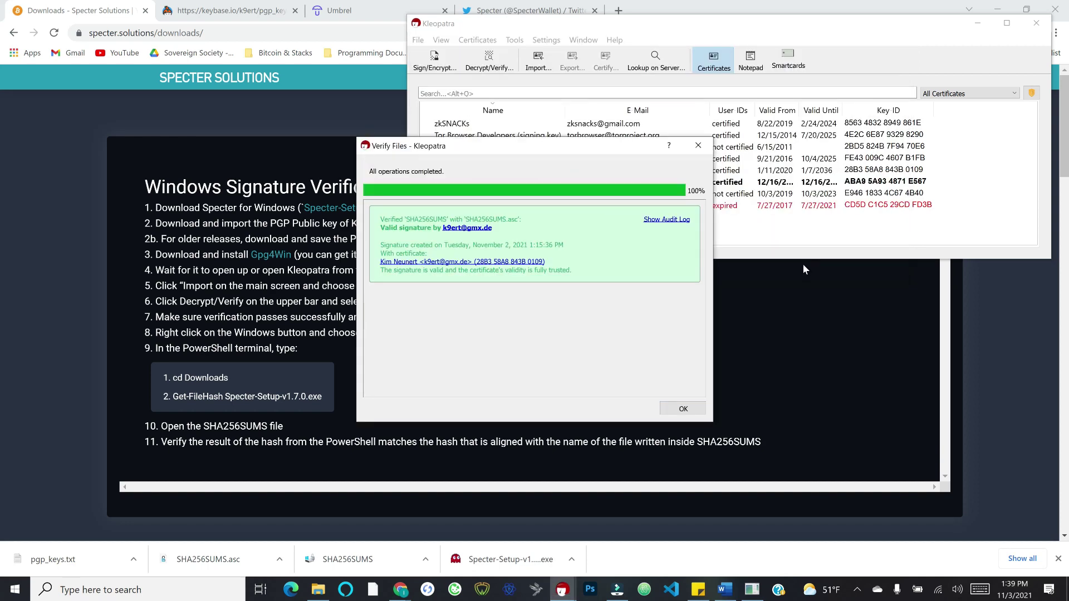
pyautogui.moveTo(586, 147); pyautogui.dragTo(816, 103)
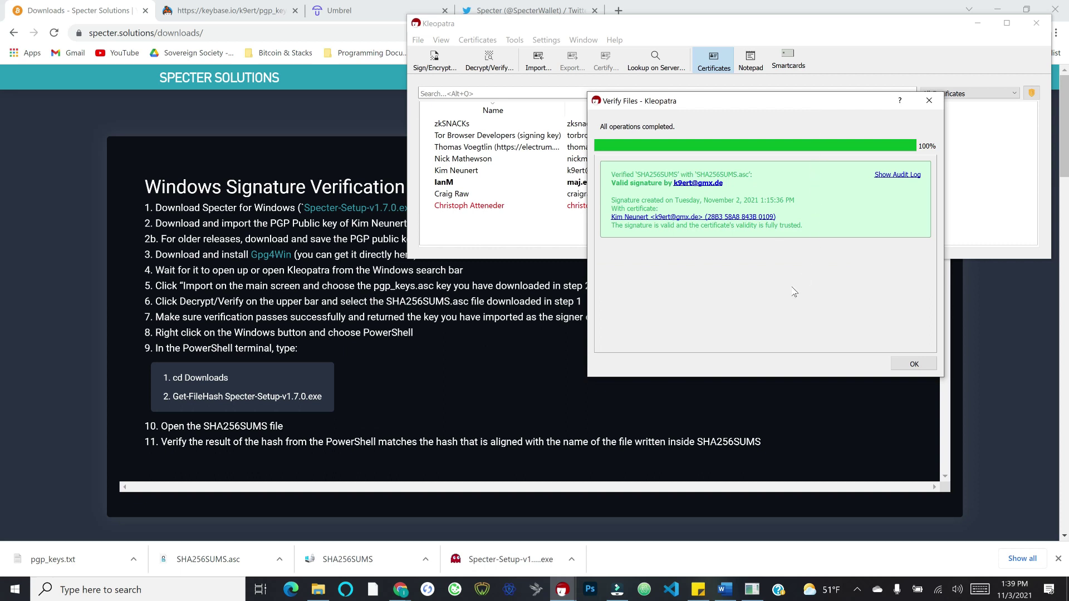
pyautogui.moveTo(730, 101); pyautogui.dragTo(810, 23)
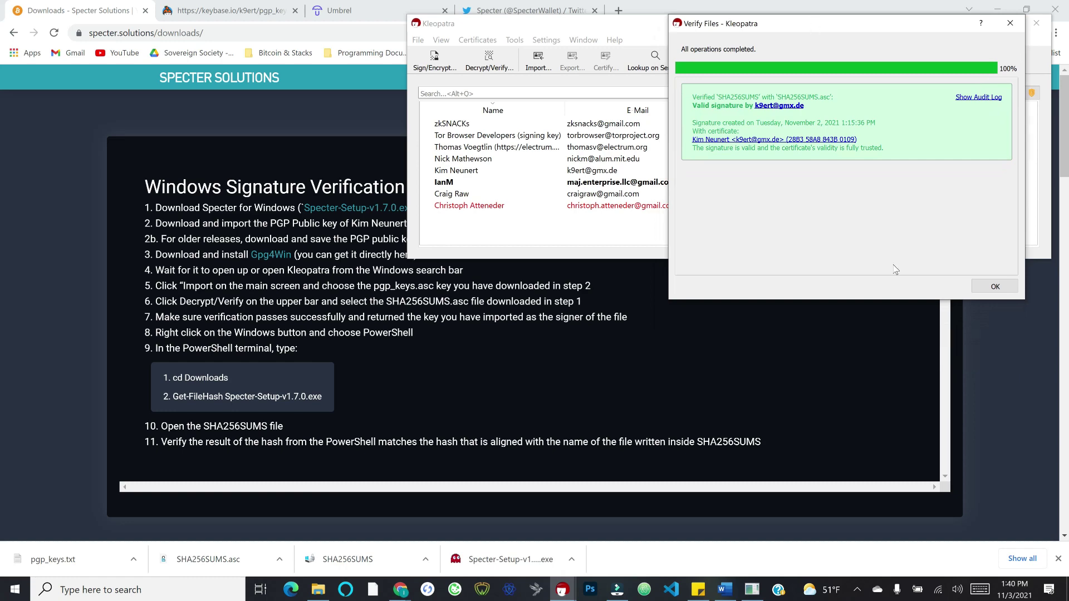
pyautogui.click(993, 288)
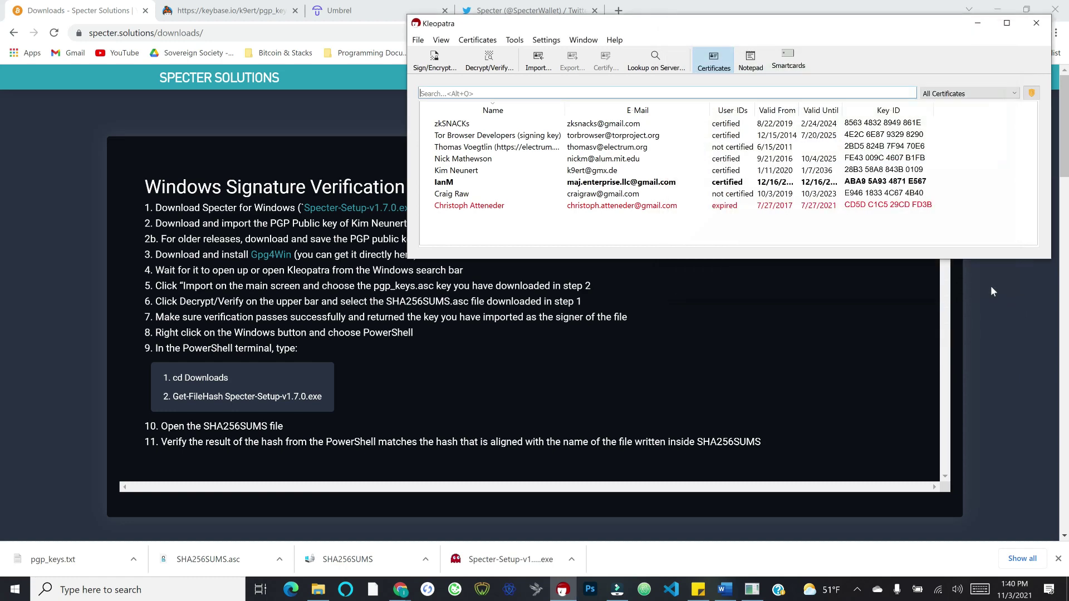
# Step: Search Windows for powershell, open Windows PowerShell and place its window beside the website's verification instructions
pyautogui.click(725, 290)
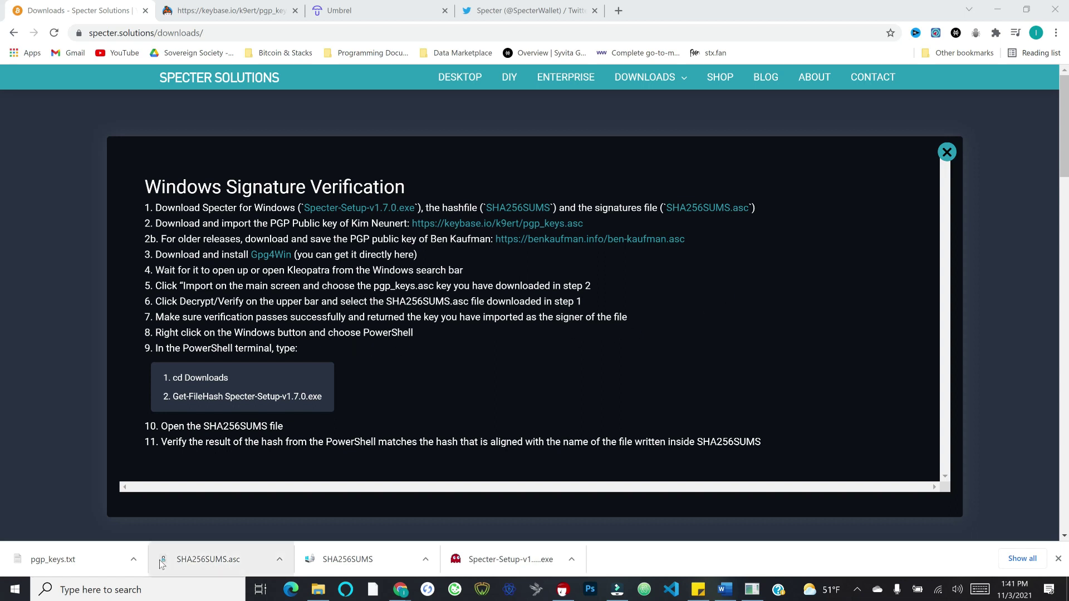
pyautogui.click(139, 590)
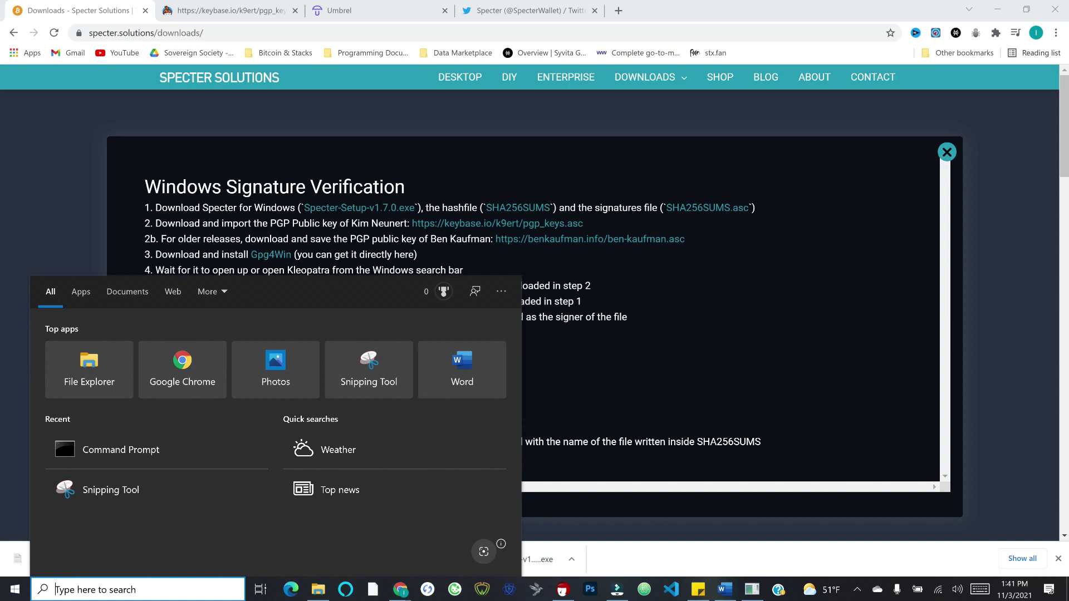
pyautogui.write('powershell')
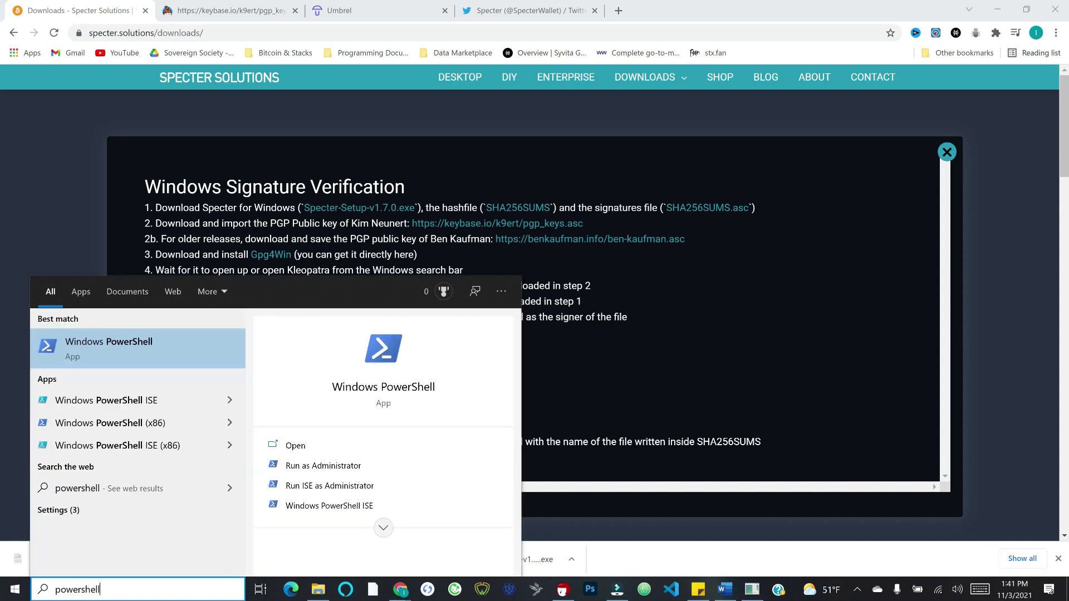
pyautogui.click(99, 341)
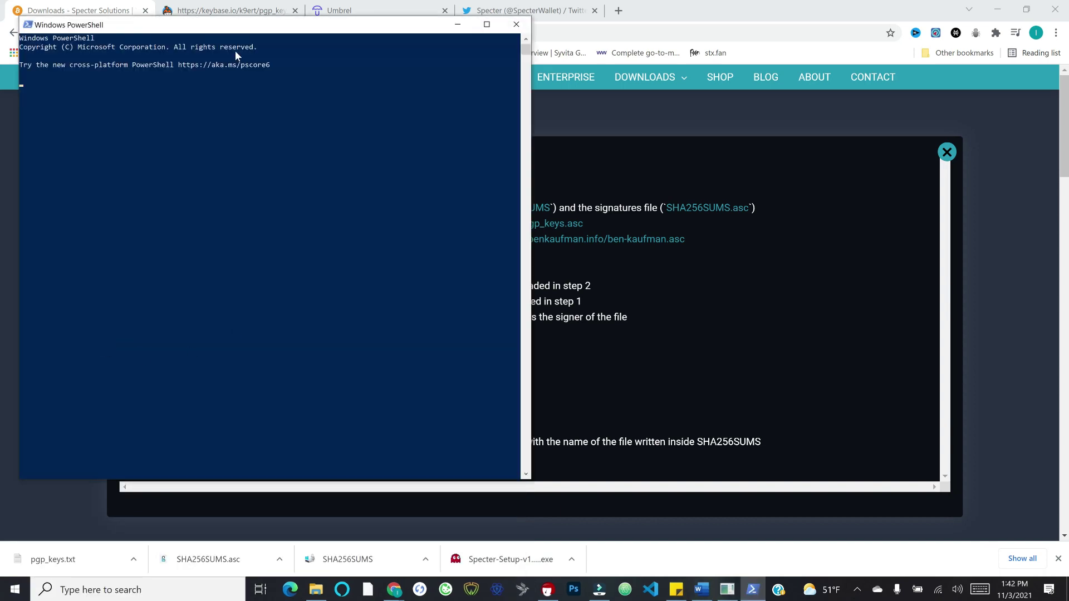
pyautogui.moveTo(239, 28); pyautogui.dragTo(720, 36)
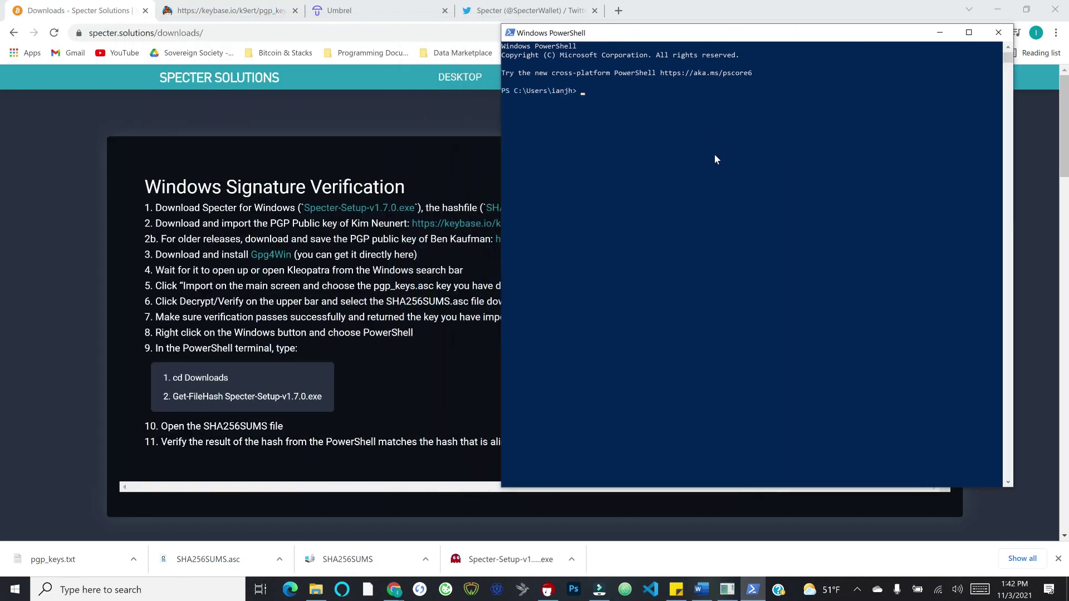
# Step: Change to the Downloads directory and run the instructions' command Get-FileHash Specter-Setup-v1.7.0.exe in PowerShell
pyautogui.write('cd Downloads')
pyautogui.press('Return')
pyautogui.moveTo(322, 398); pyautogui.dragTo(172, 397)
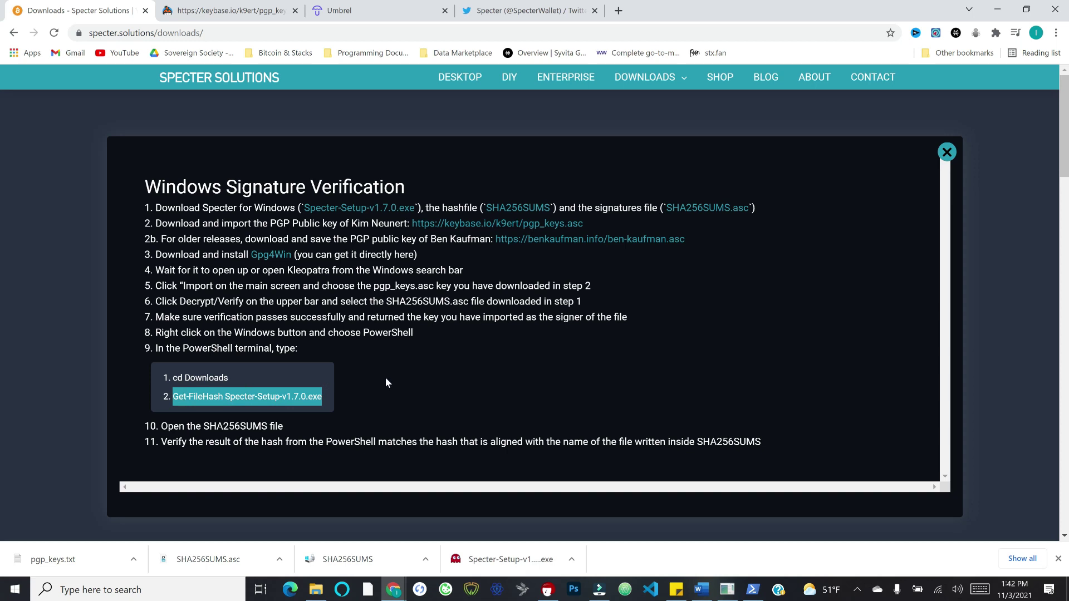
pyautogui.click(753, 590)
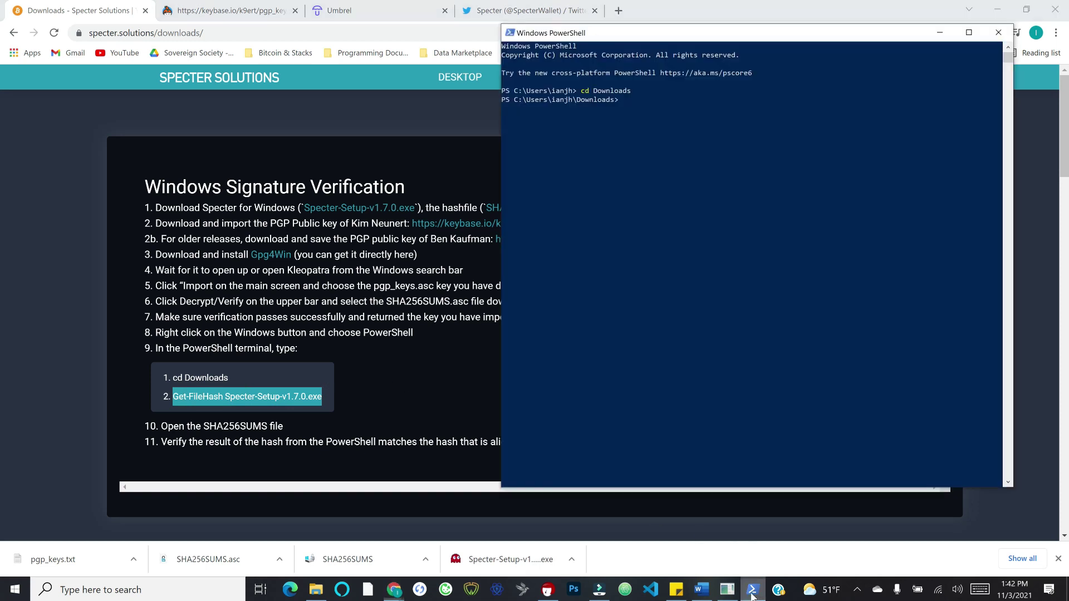
pyautogui.rightClick(694, 179)
pyautogui.press('Return')
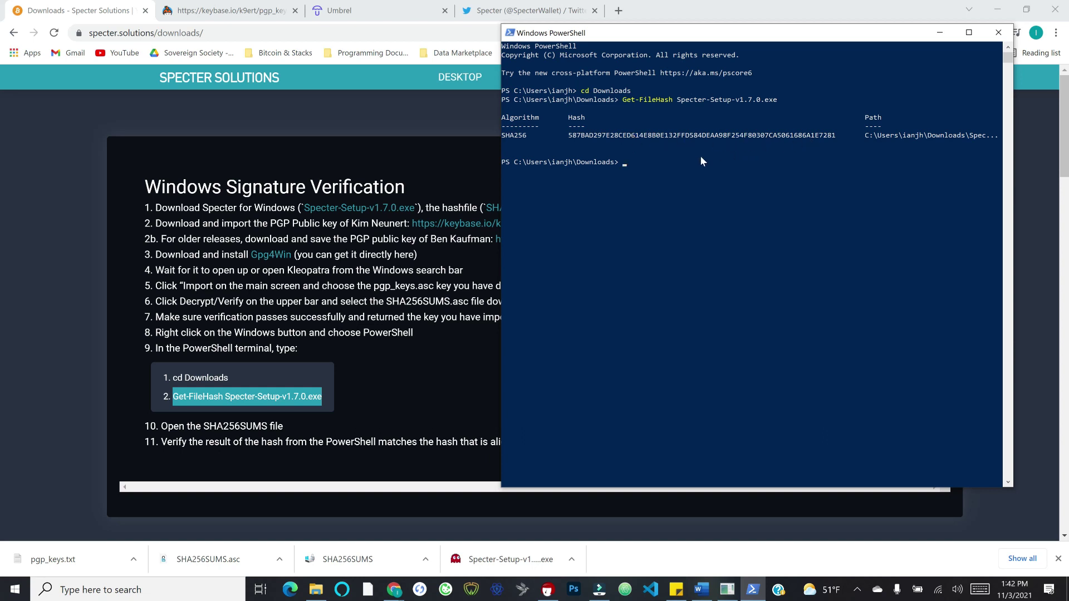
# Step: Switch to the Downloads folder in File Explorer and open the SHA256SUMS hash file with Notepad
pyautogui.click(316, 589)
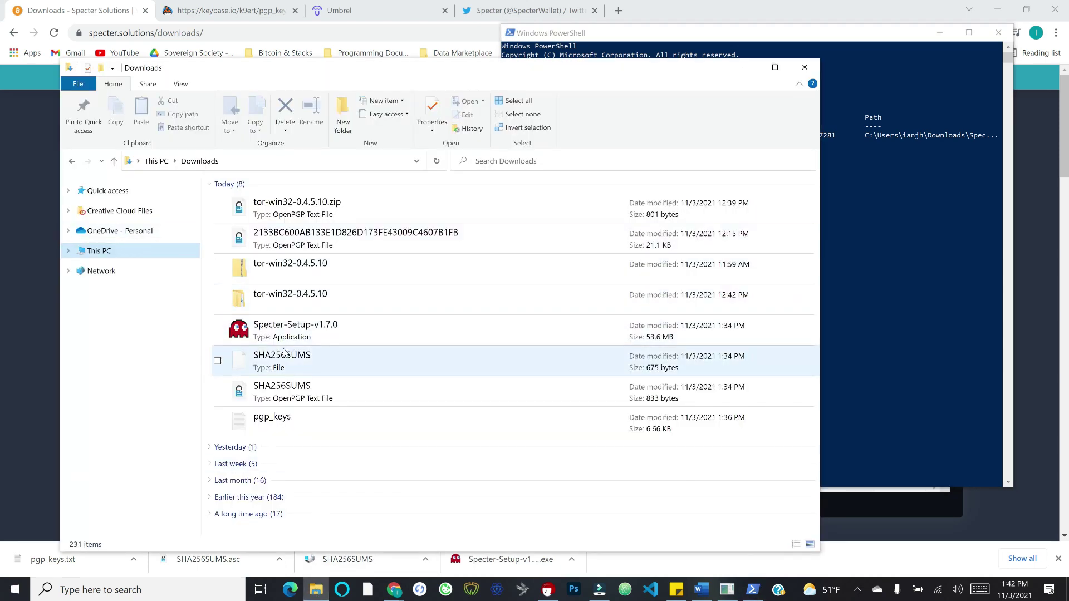
pyautogui.rightClick(295, 365)
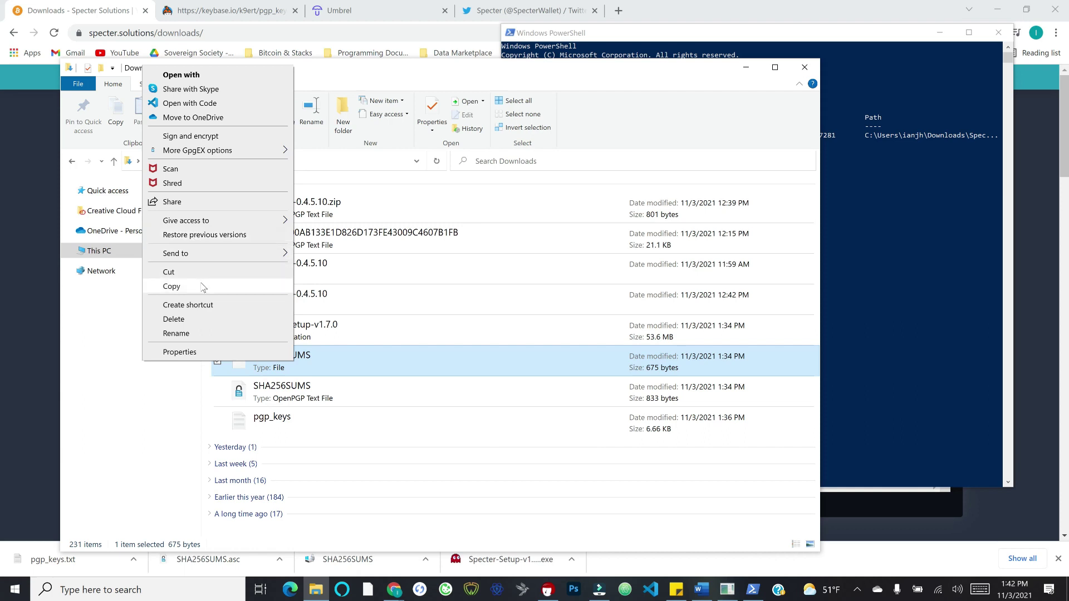
pyautogui.click(192, 75)
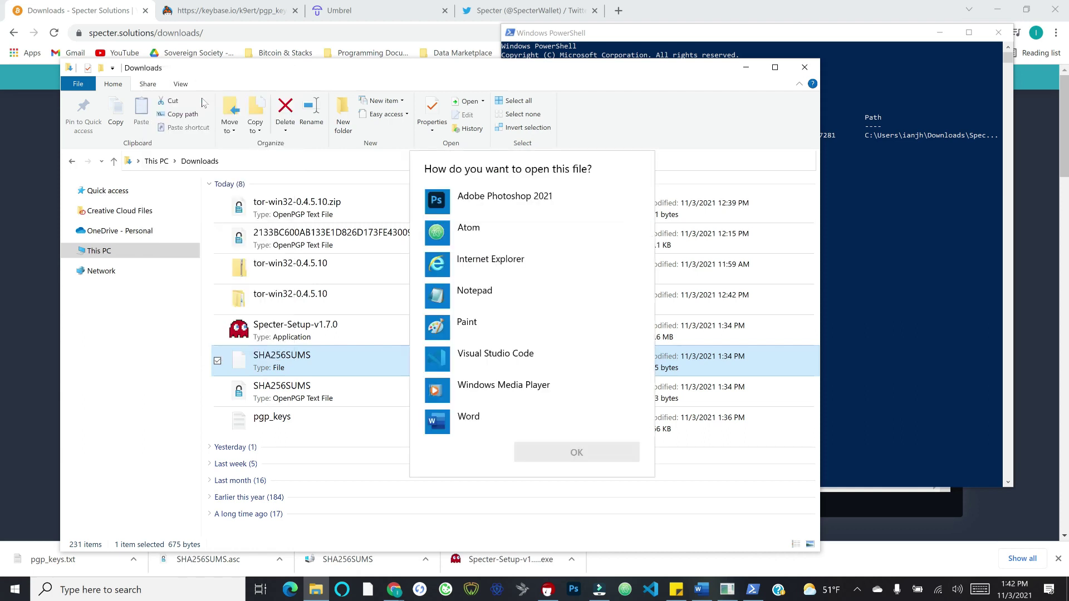
pyautogui.click(489, 296)
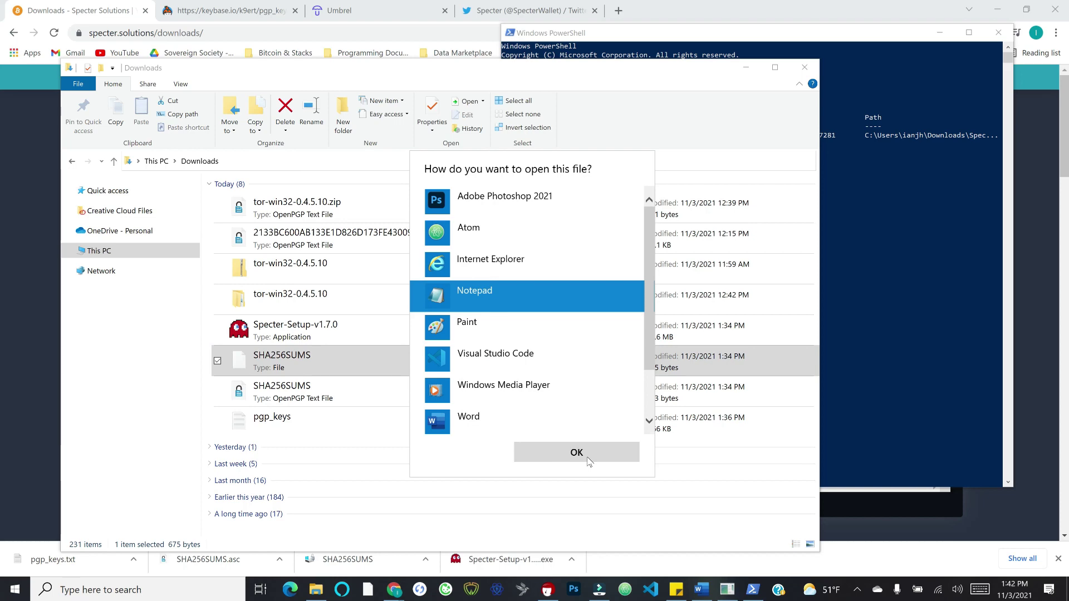
pyautogui.click(570, 460)
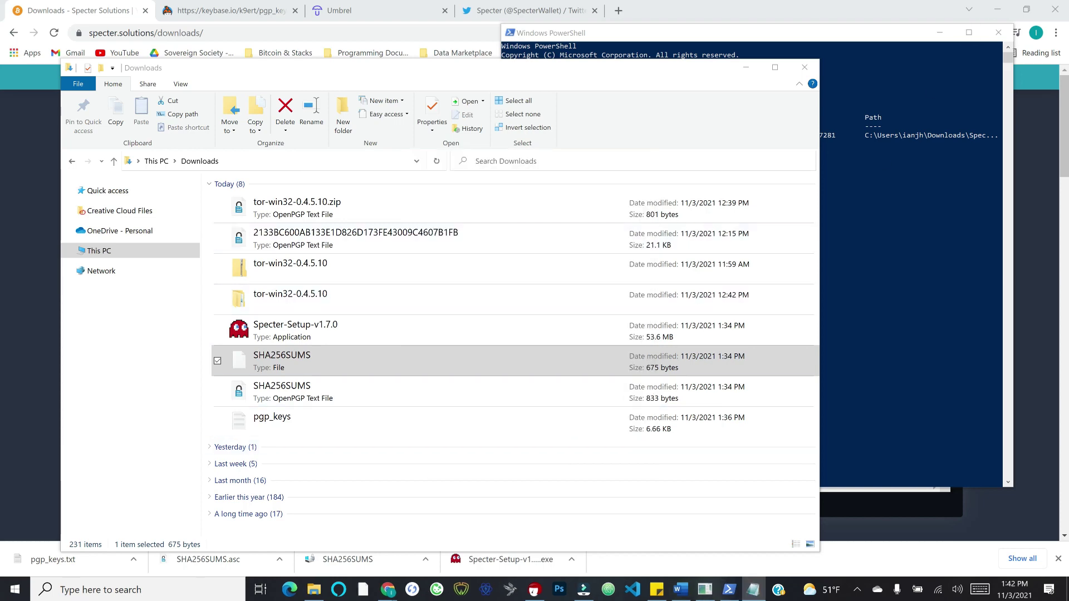
pyautogui.press('Return')
# Step: Arrange the Notepad and PowerShell windows together and compare the Specter-Setup-v1.7.0.exe hash in SHA256SUMS with the computed one
pyautogui.moveTo(495, 231); pyautogui.dragTo(348, 416)
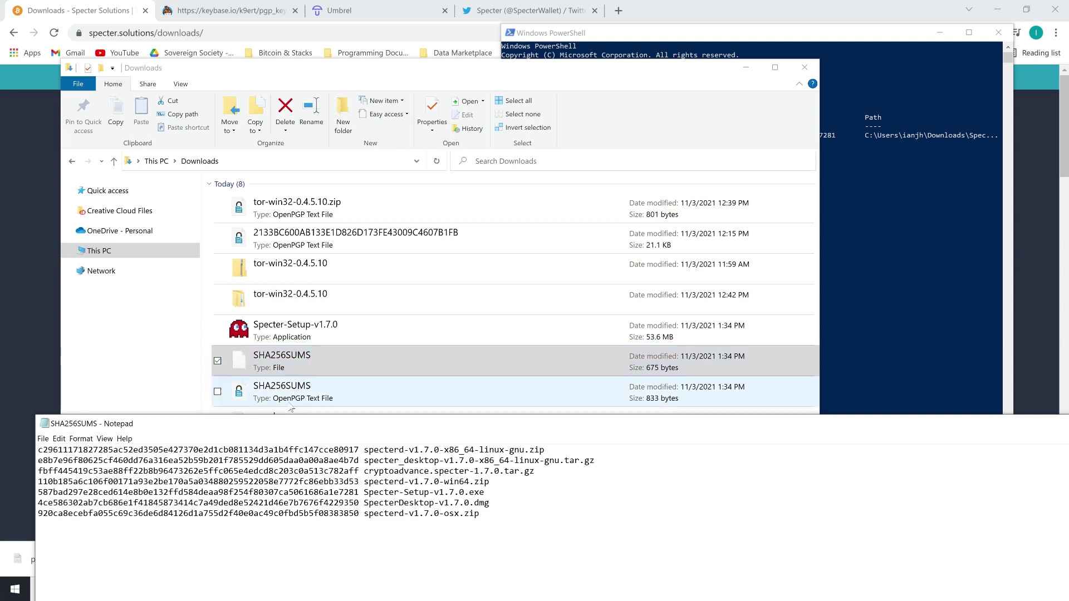
pyautogui.click(710, 31)
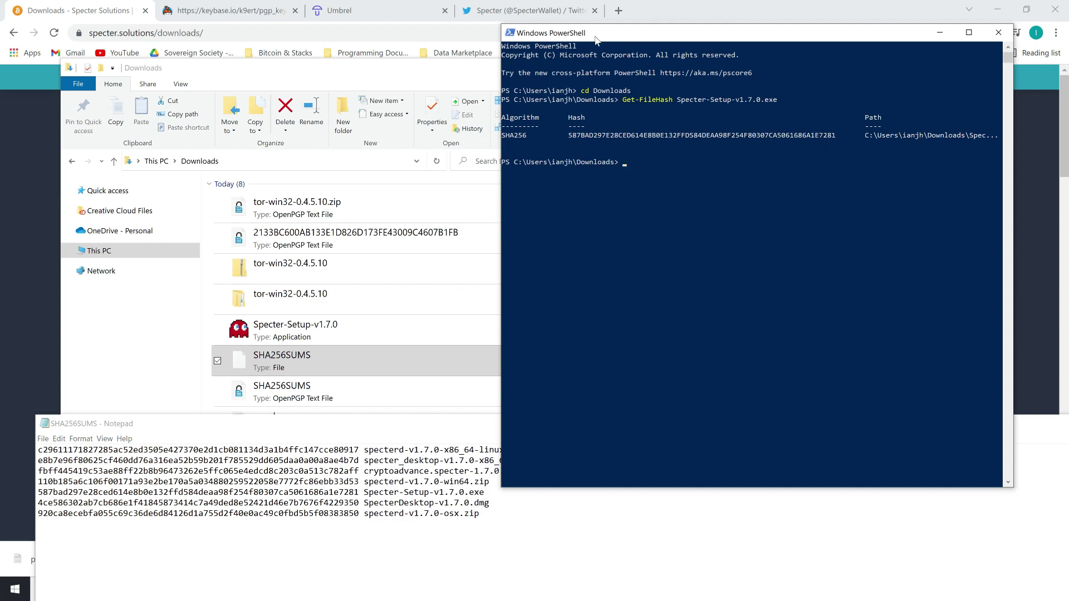
pyautogui.moveTo(602, 39); pyautogui.dragTo(652, 194)
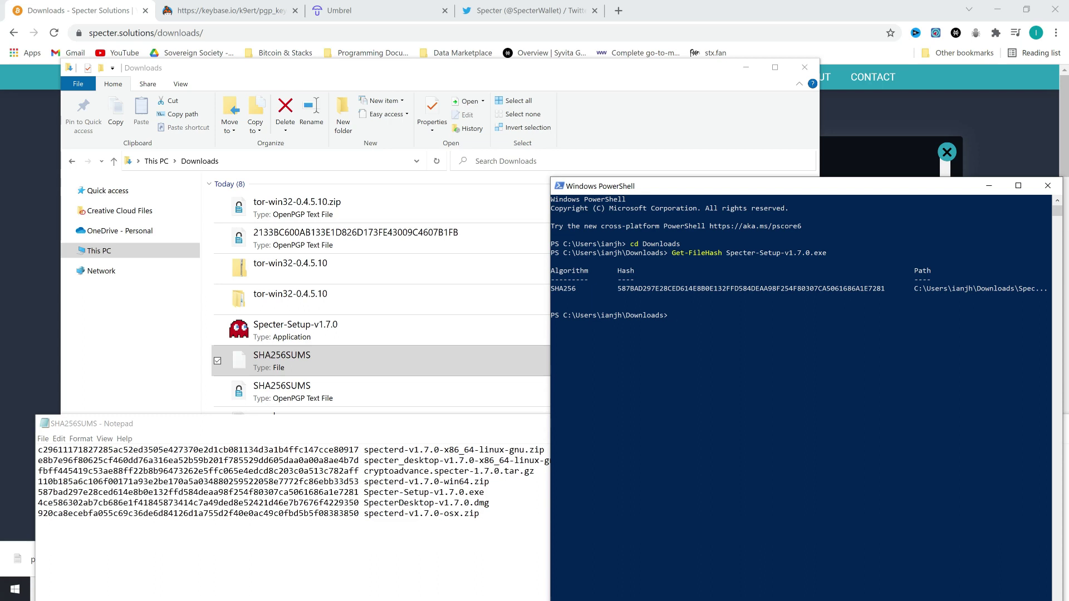
pyautogui.moveTo(38, 492); pyautogui.dragTo(364, 492)
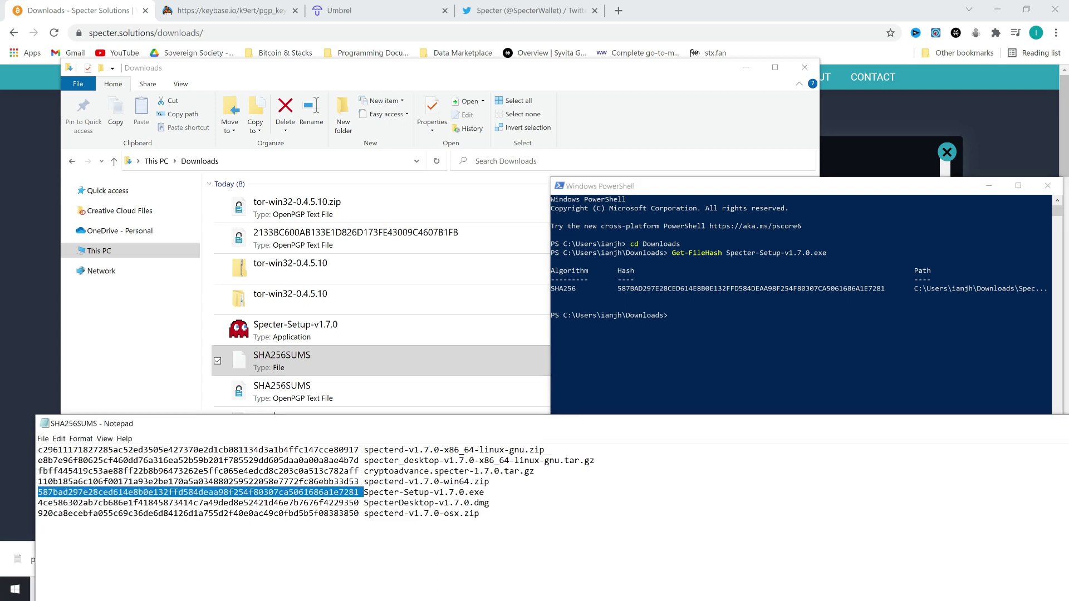
# Step: Highlight the computed SHA256 hash in PowerShell and move its window clear of the matching SHA256SUMS line for comparison
pyautogui.click(617, 288)
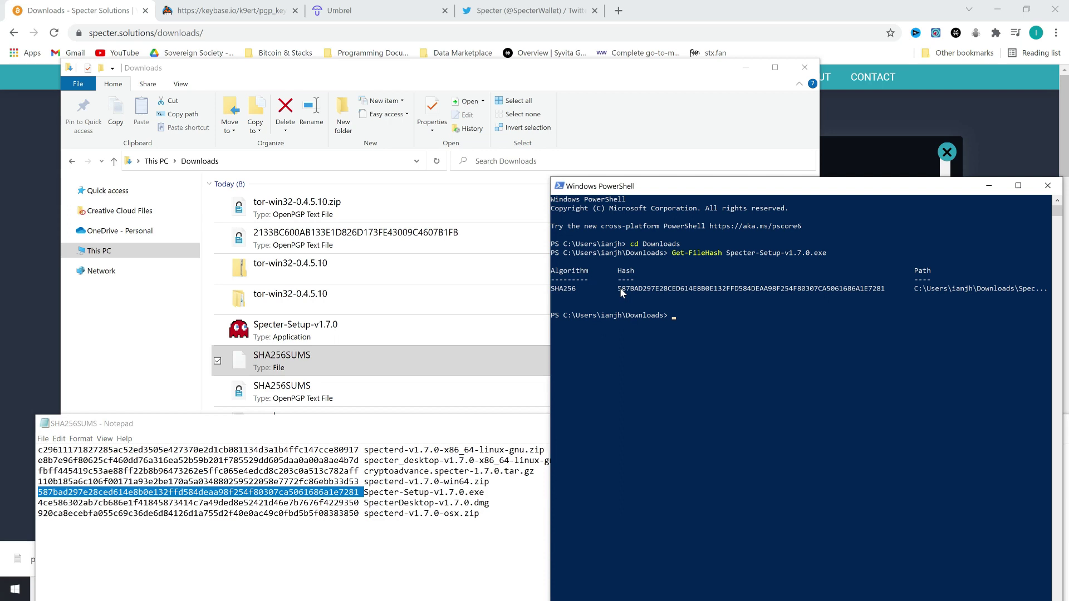
pyautogui.moveTo(618, 289); pyautogui.dragTo(886, 291)
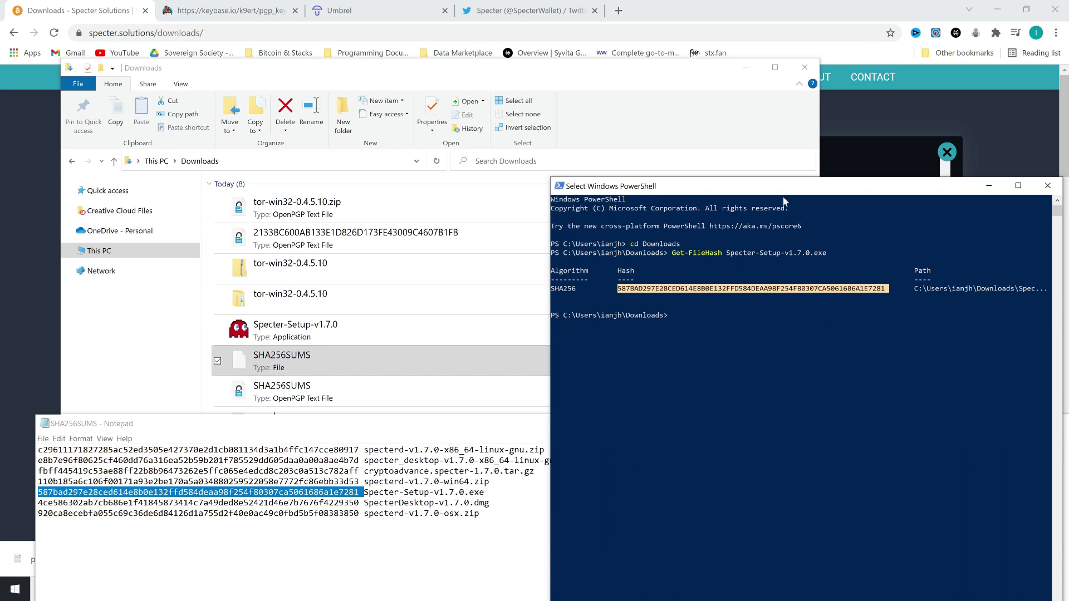
pyautogui.moveTo(774, 187); pyautogui.dragTo(648, 71)
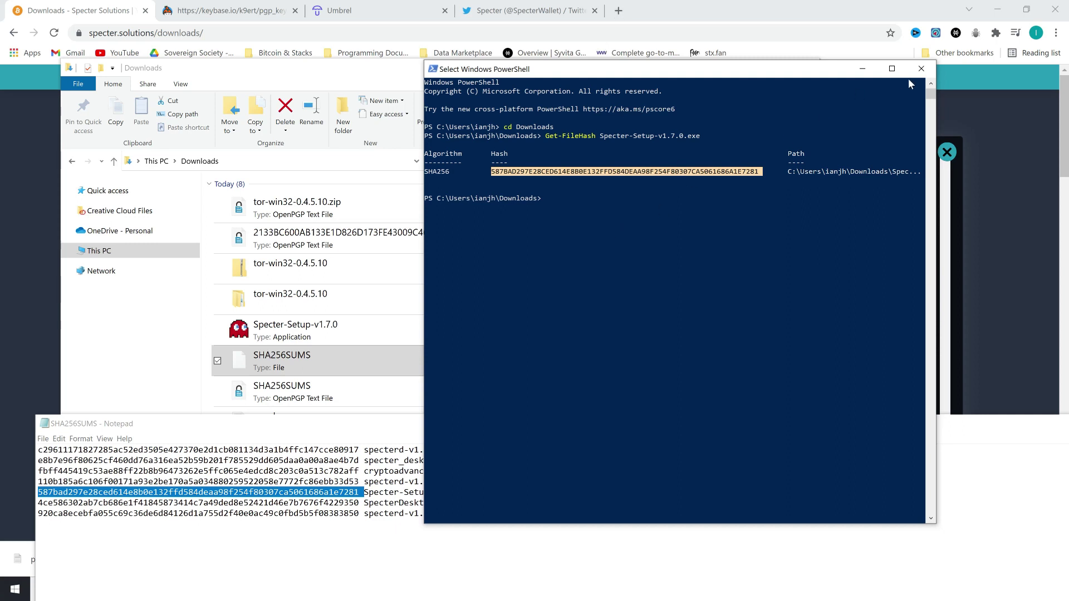
# Step: Close the PowerShell, Notepad and Downloads folder windows, and dismiss the website's Windows Signature Verification instructions
pyautogui.click(921, 69)
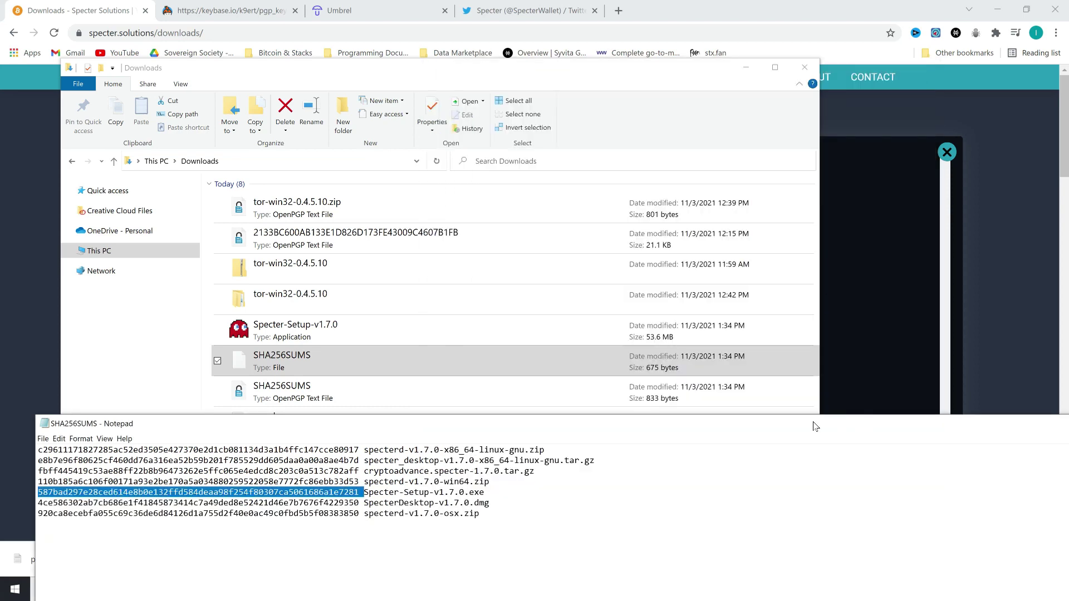
pyautogui.moveTo(809, 421); pyautogui.dragTo(82, 179)
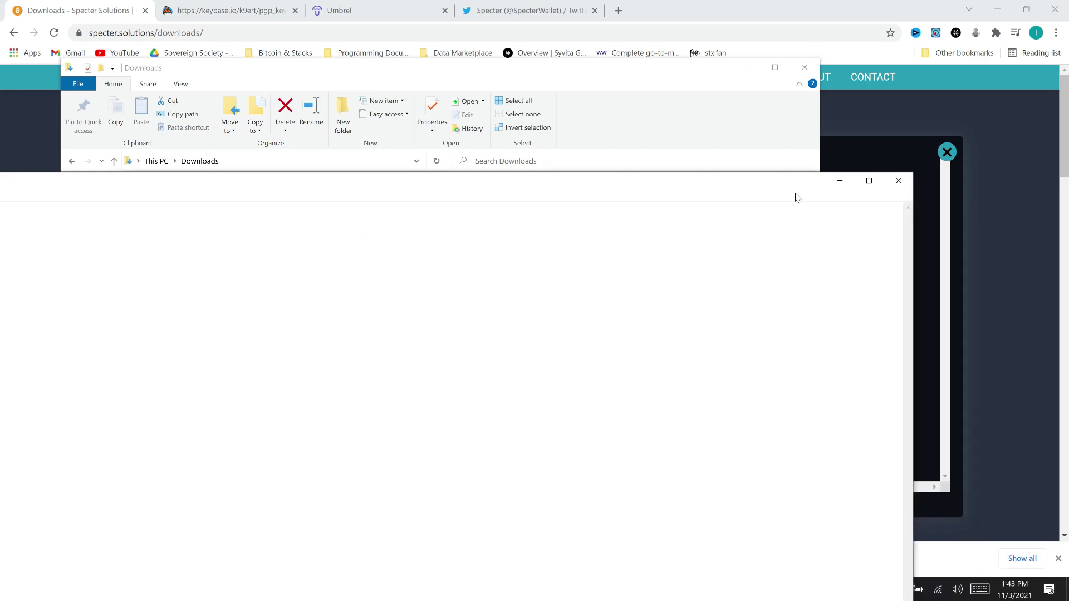
pyautogui.click(893, 183)
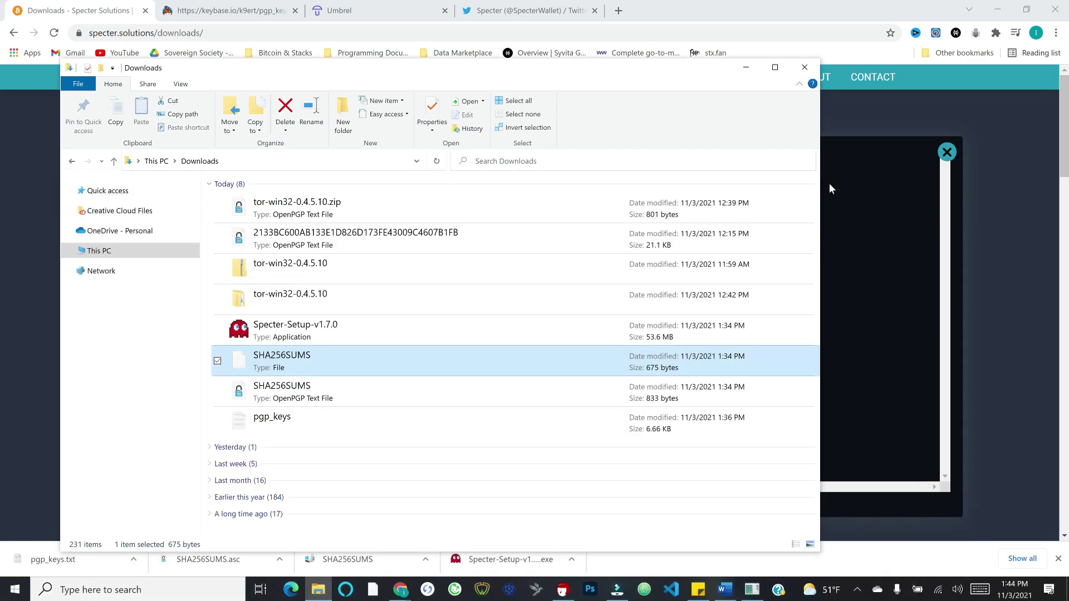
pyautogui.click(803, 69)
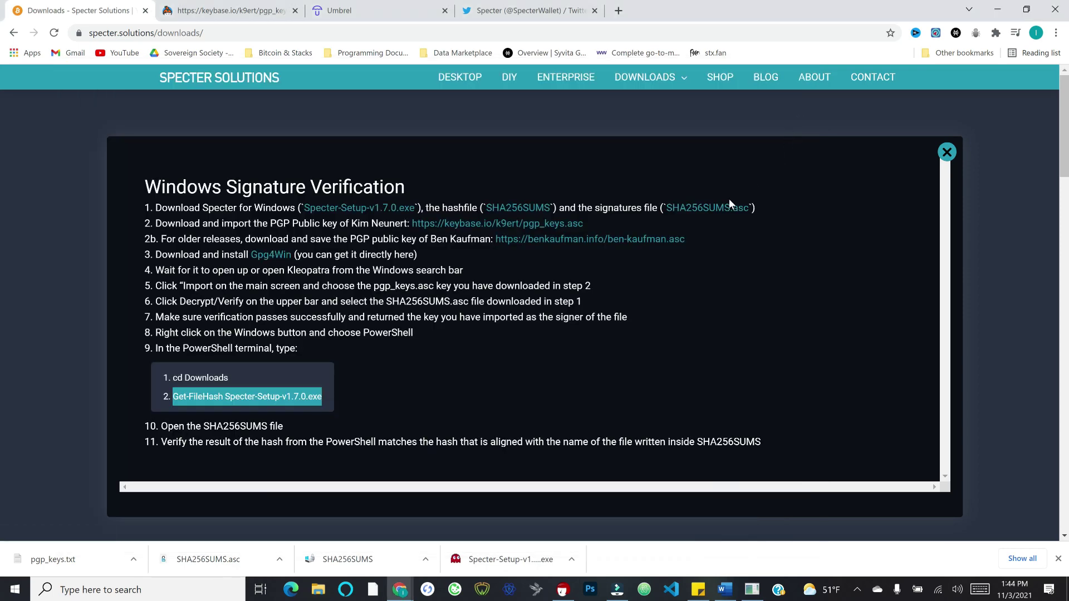
pyautogui.click(947, 153)
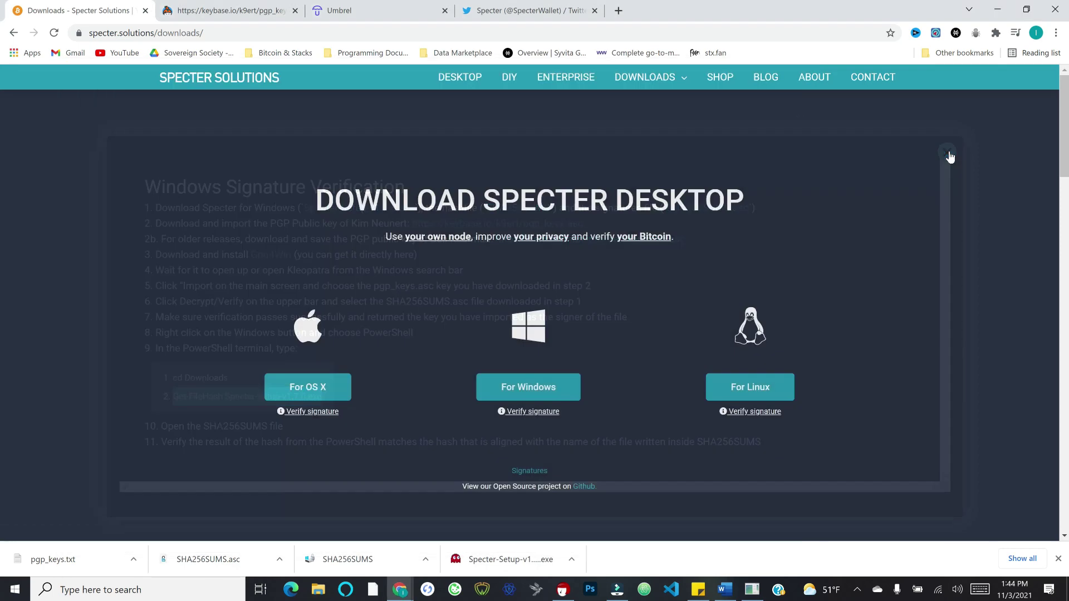
# Step: Launch the downloaded Specter-Setup-v1.7.0.exe and allow it to run anyway despite the Microsoft Defender SmartScreen block
pyautogui.click(478, 560)
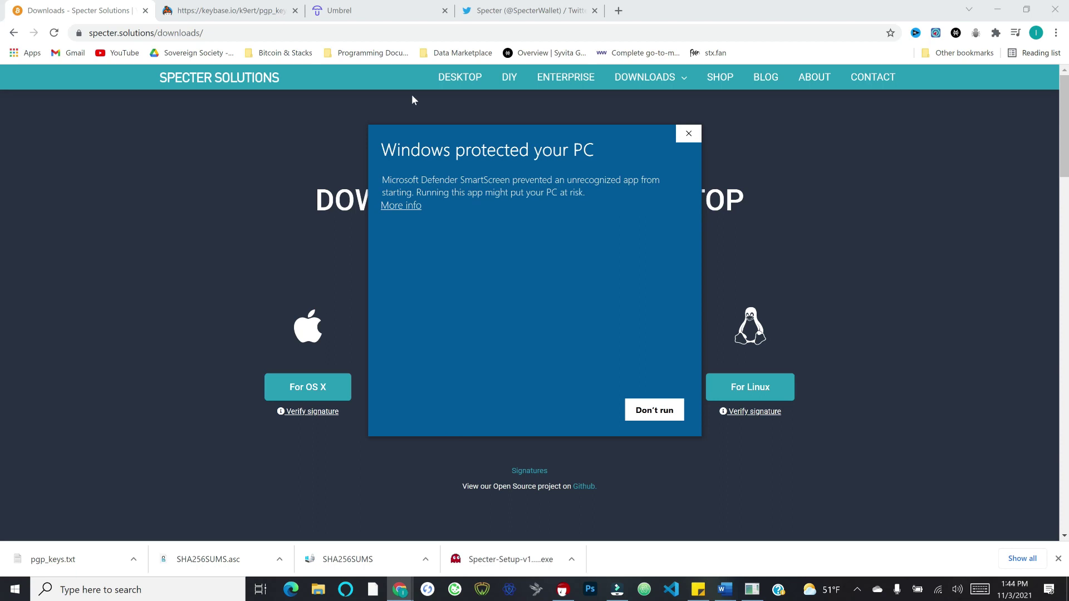
pyautogui.click(397, 206)
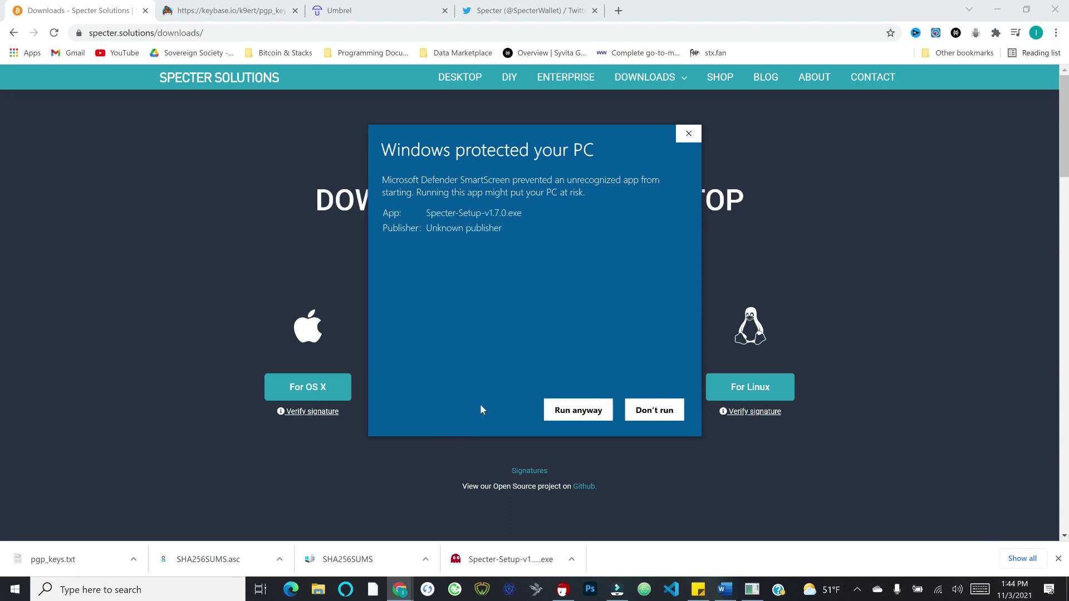
pyautogui.click(565, 415)
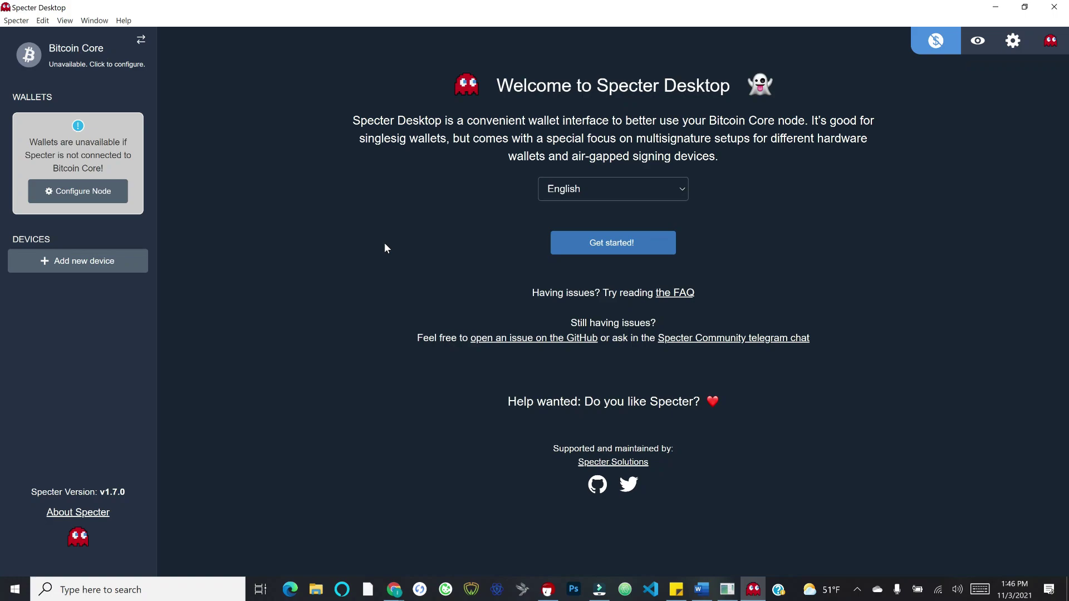
# Step: Switch to the browser and look over the Bitcoin Core download page at bitcoin.org/en/bitcoin-core
pyautogui.hotkey('alt', 'Tab')
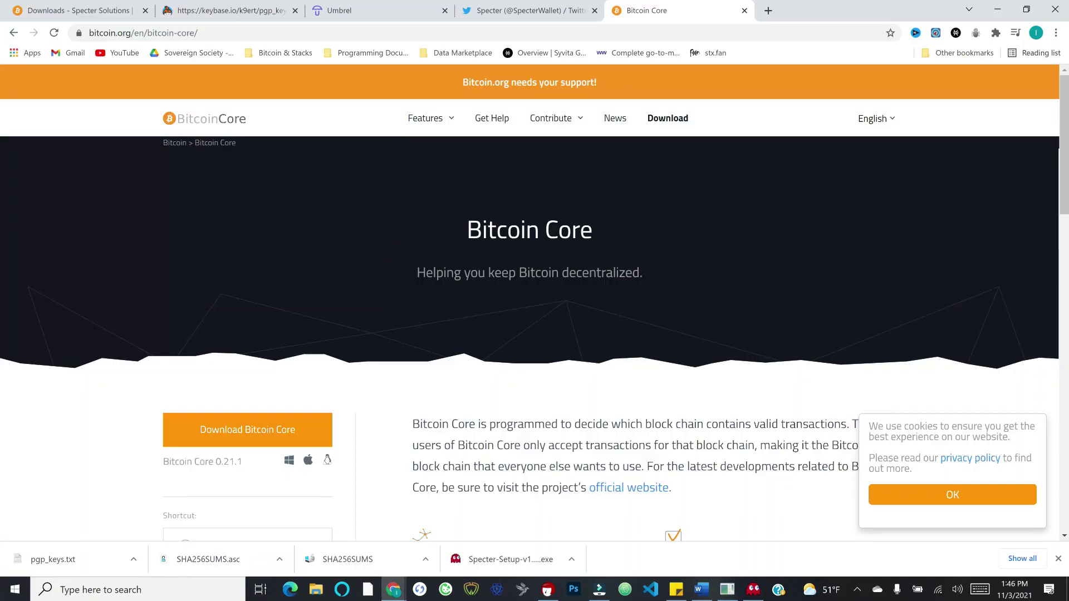
pyautogui.click(126, 34)
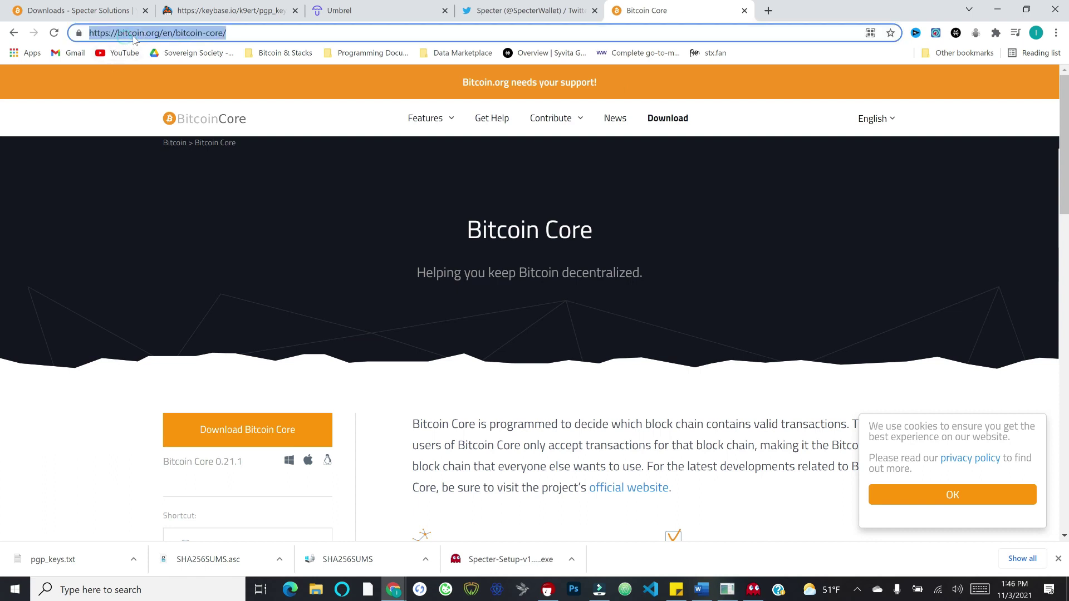
pyautogui.press('Right')
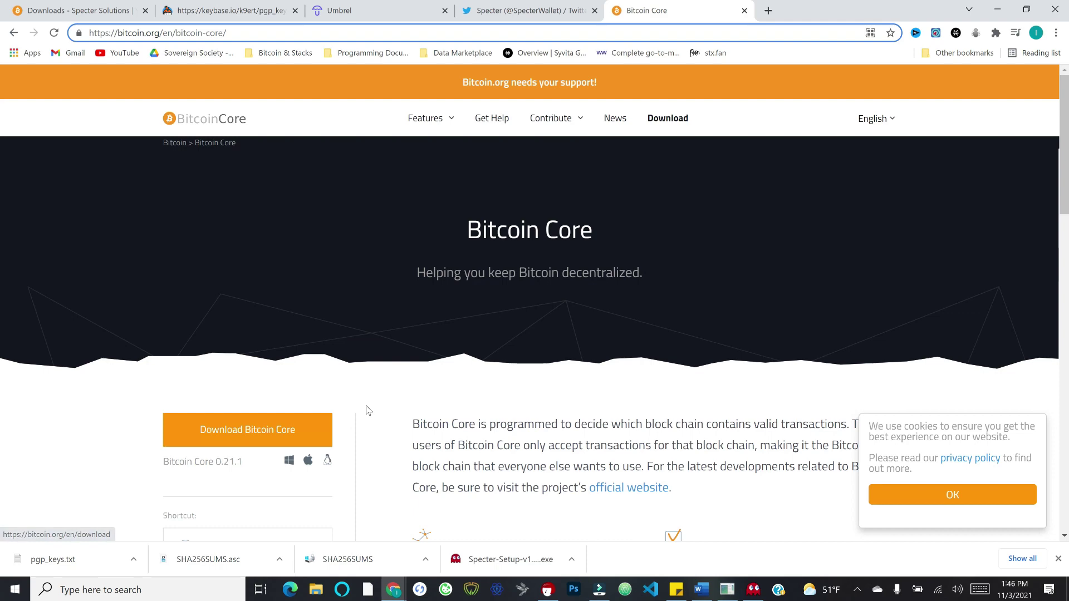
pyautogui.scroll(-2, 367, 410)
pyautogui.scroll(1, 366, 389)
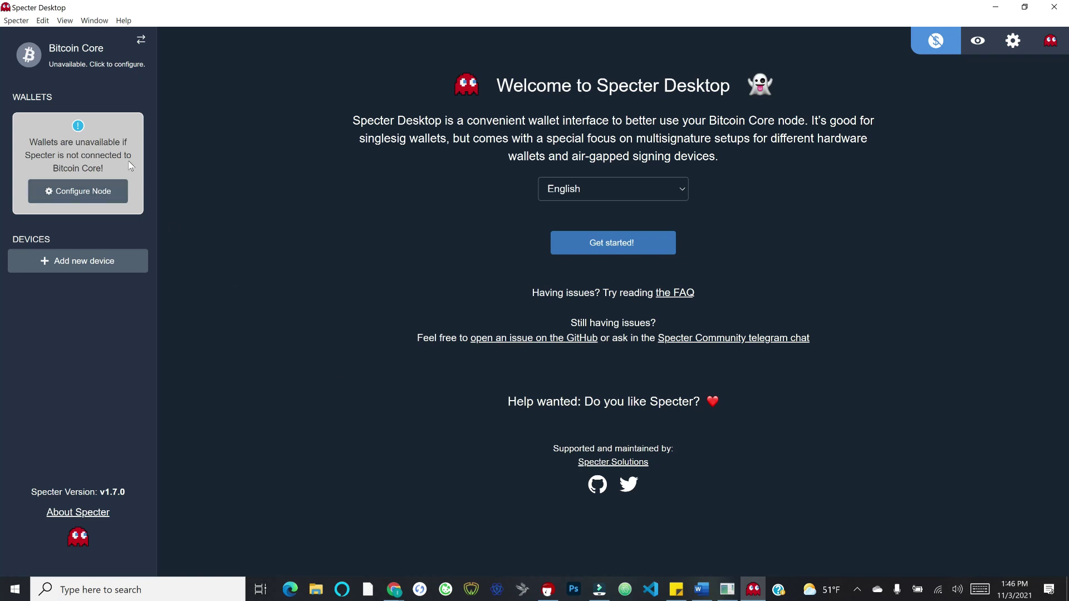
# Step: Open the Bitcoin Core node configuration in Specter Desktop and log in to Umbrel in the browser with the account password
pyautogui.click(55, 199)
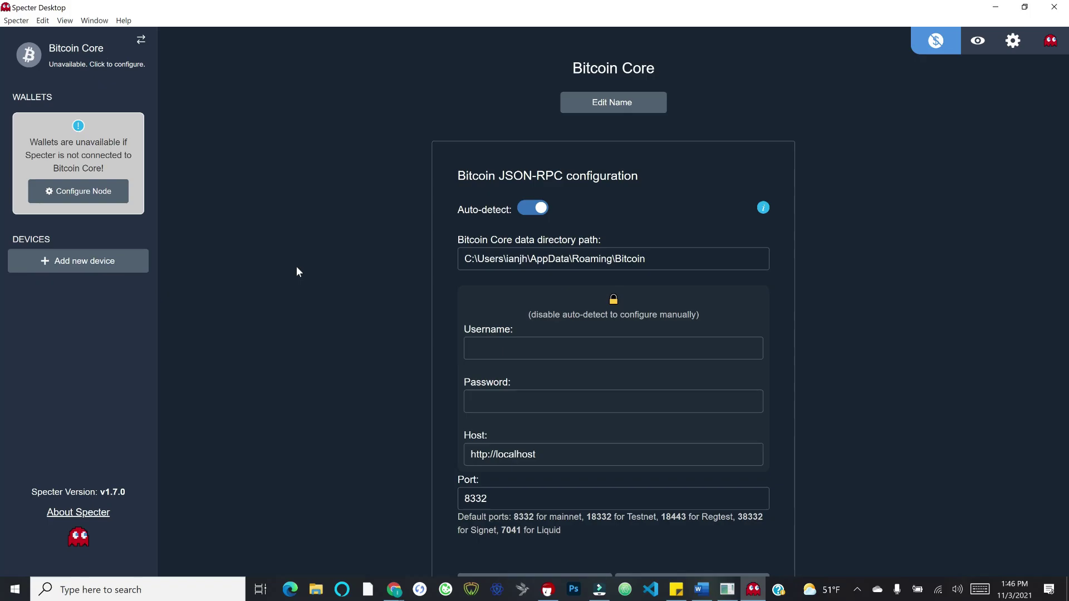
pyautogui.hotkey('alt', 'Tab')
pyautogui.click(363, 9)
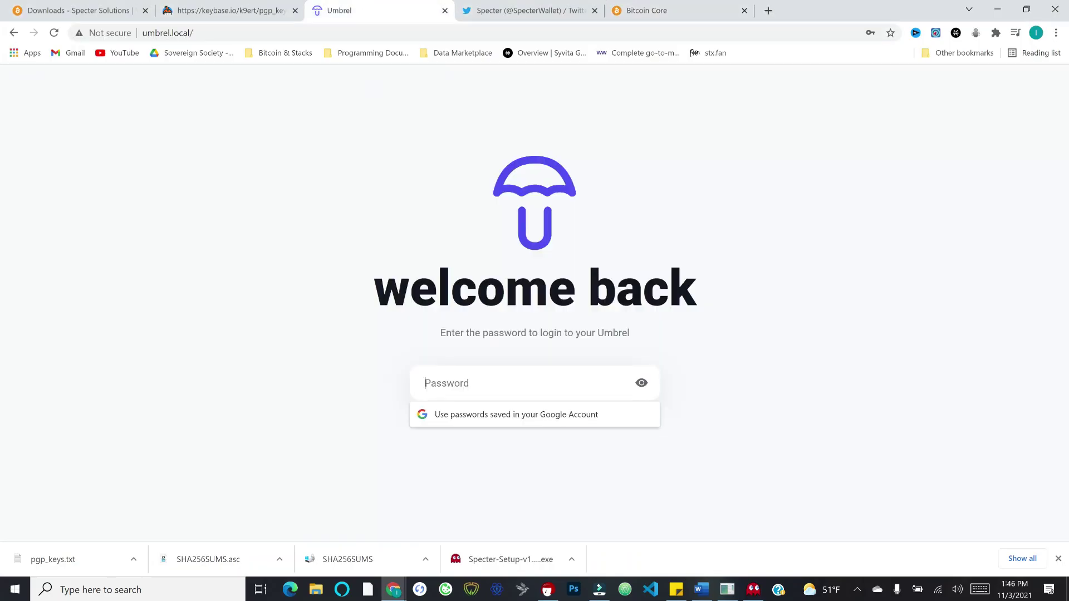
pyautogui.hotkey('ctrl', 'v')
pyautogui.press('Return')
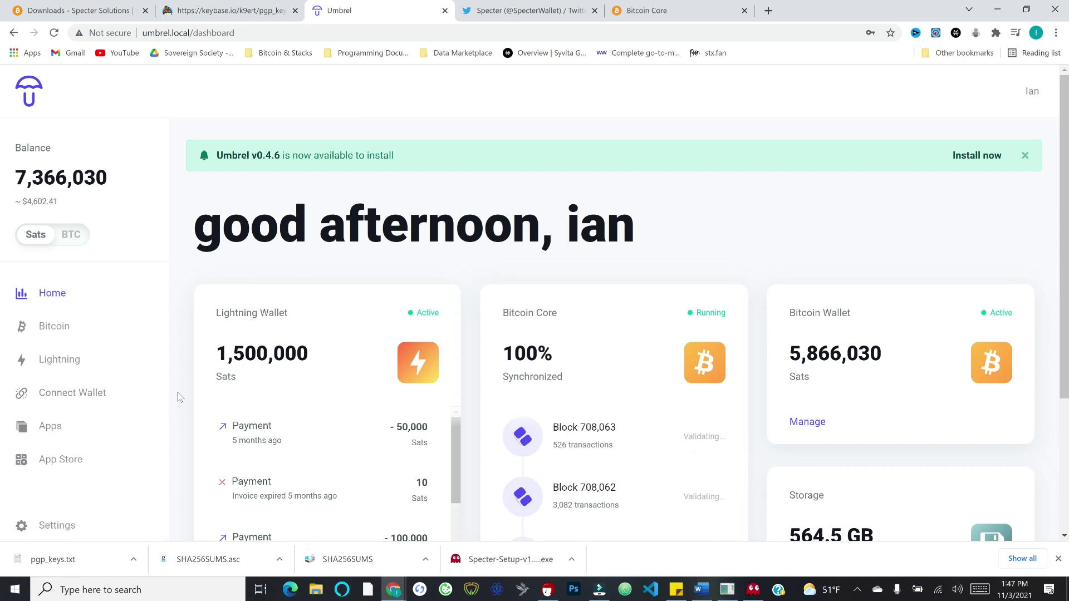
# Step: Choose Specter Desktop as the wallet to connect in Umbrel and read through its connection instructions
pyautogui.click(61, 396)
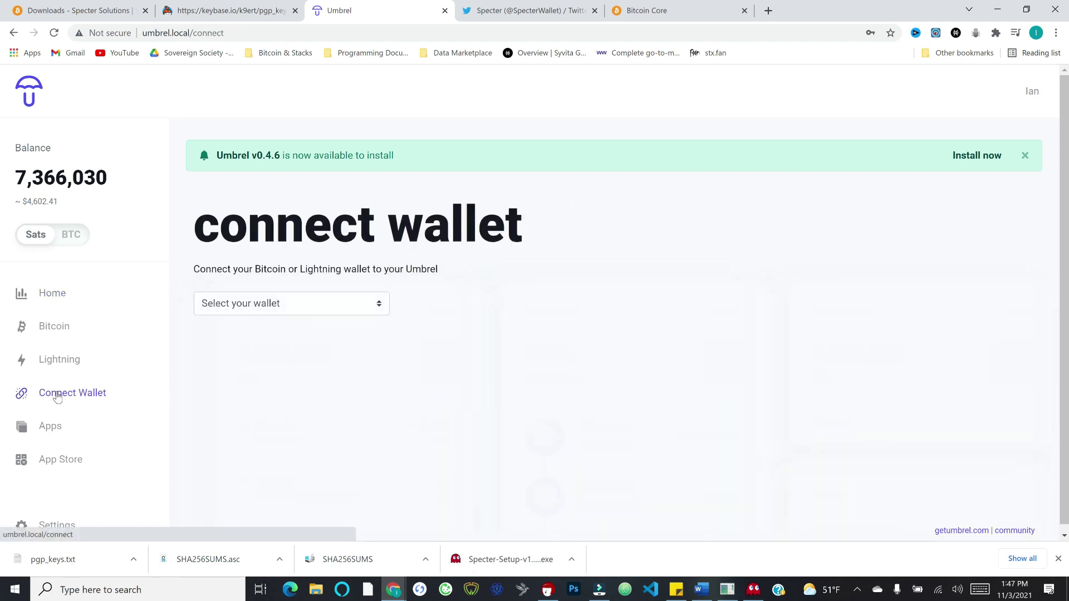
pyautogui.click(341, 303)
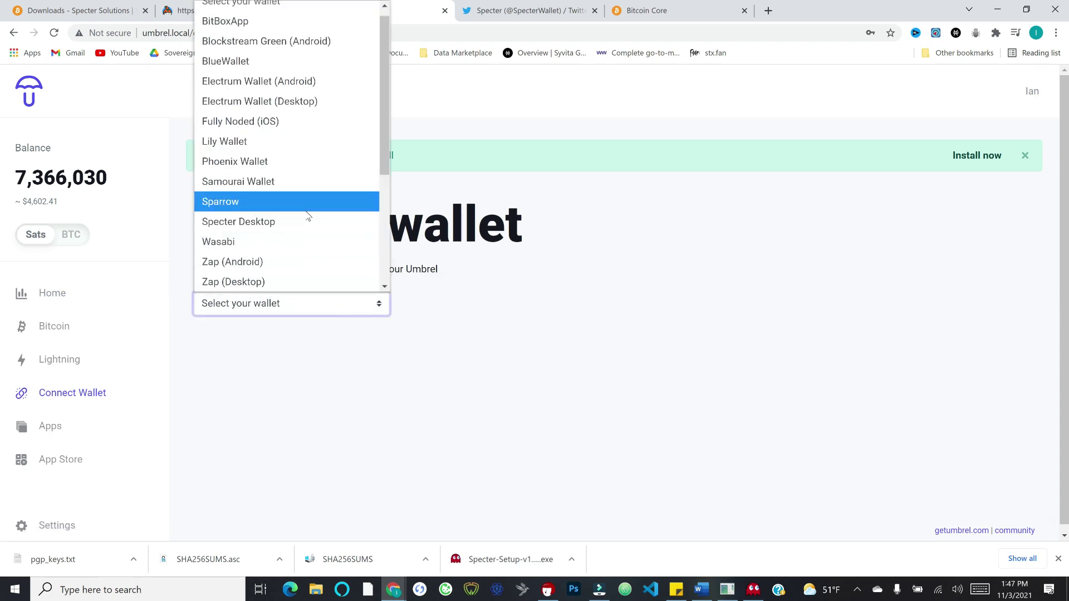
pyautogui.click(284, 221)
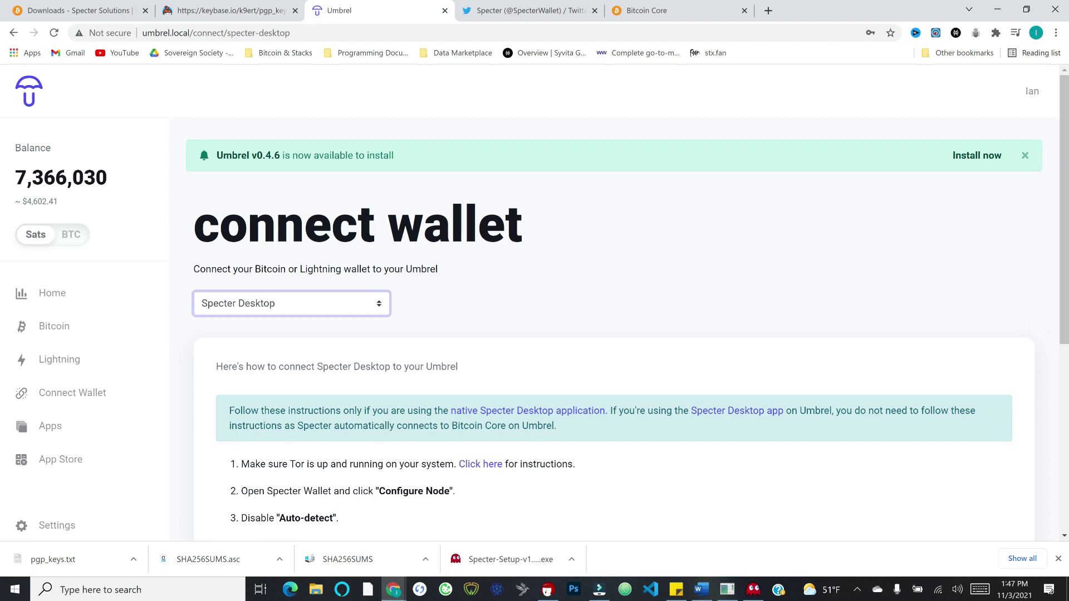
pyautogui.scroll(-2, 496, 258)
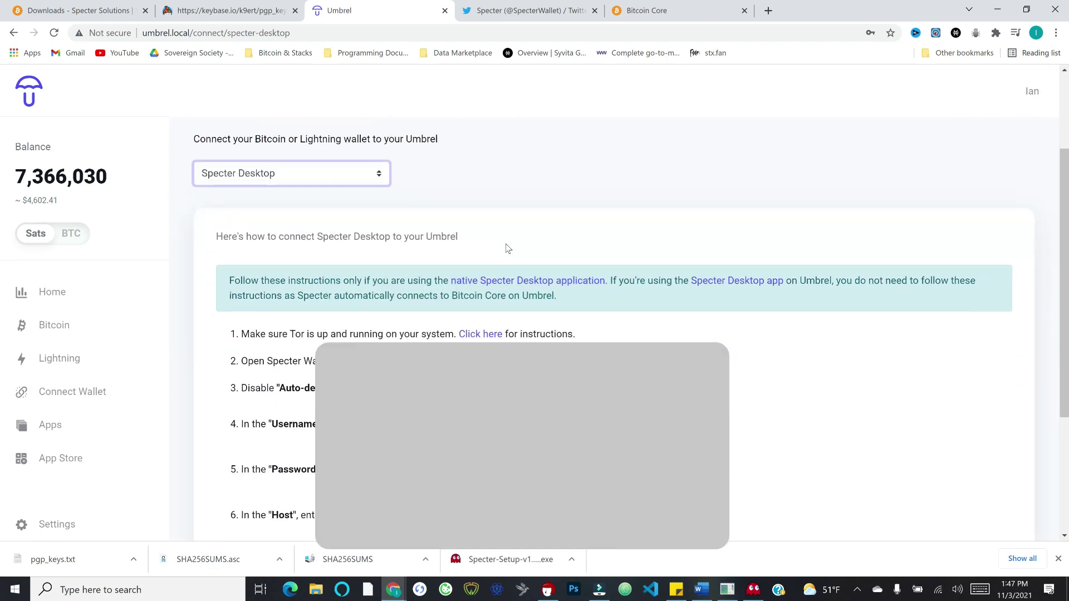
pyautogui.scroll(-2, 556, 278)
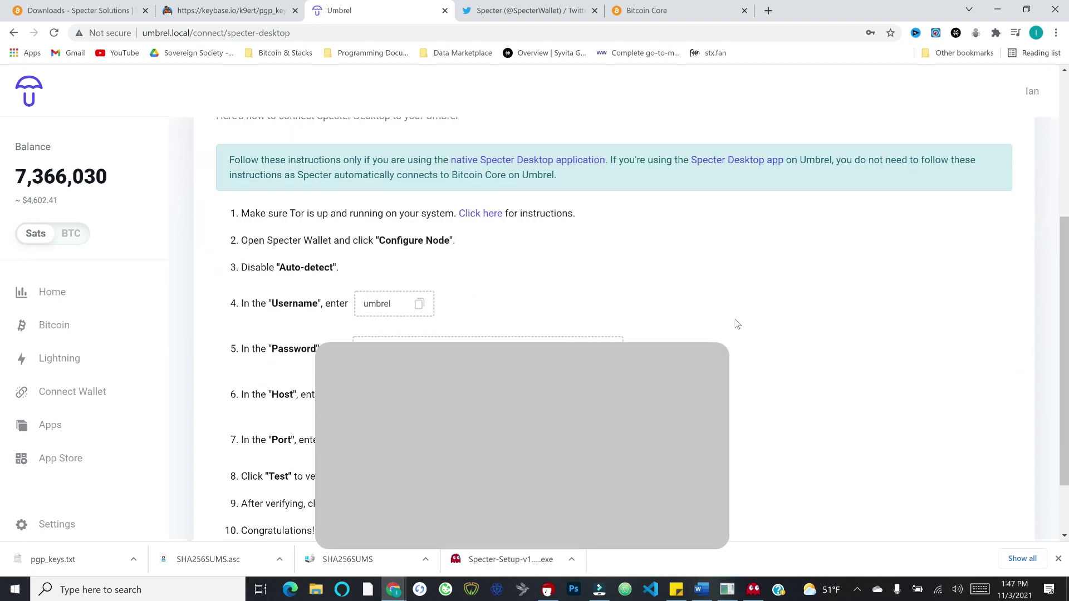
pyautogui.scroll(1, 737, 326)
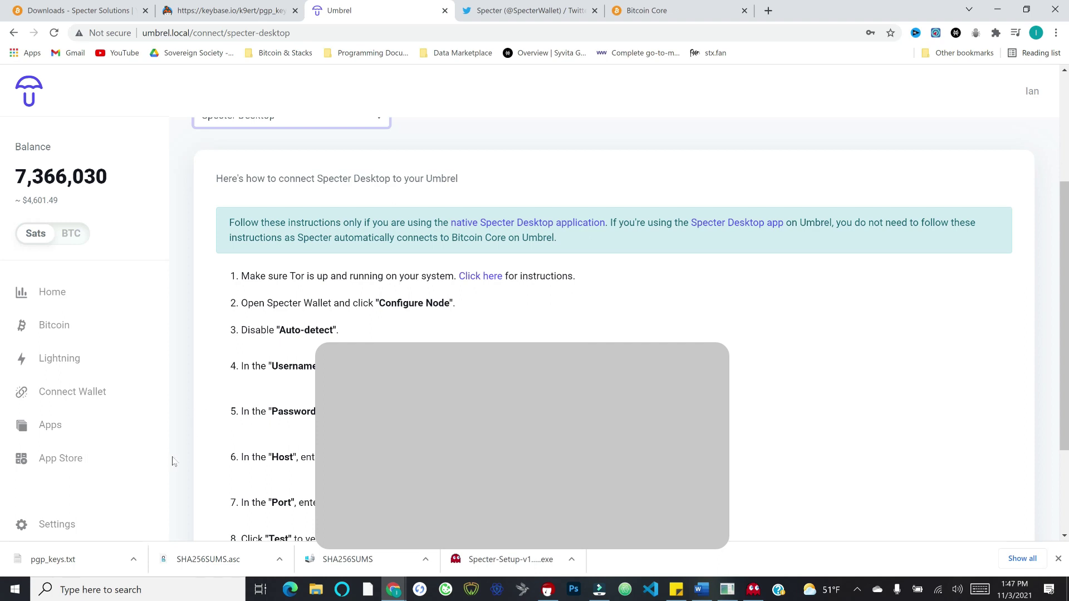
# Step: Browse Umbrel's app store for the Specter Desktop app among the wallets
pyautogui.click(63, 461)
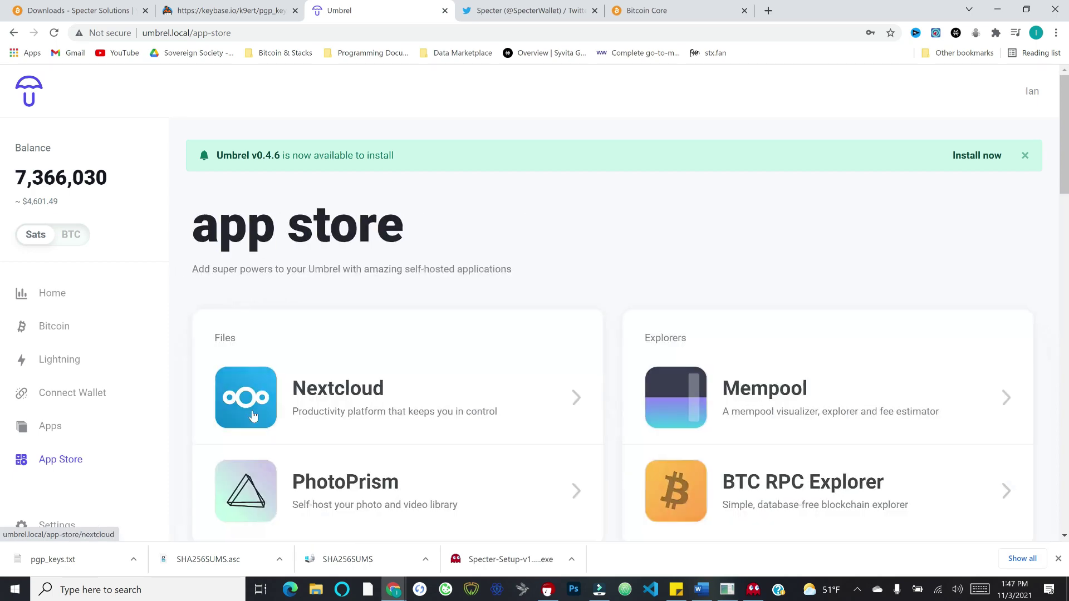
pyautogui.scroll(-8, 489, 411)
pyautogui.scroll(-2, 554, 411)
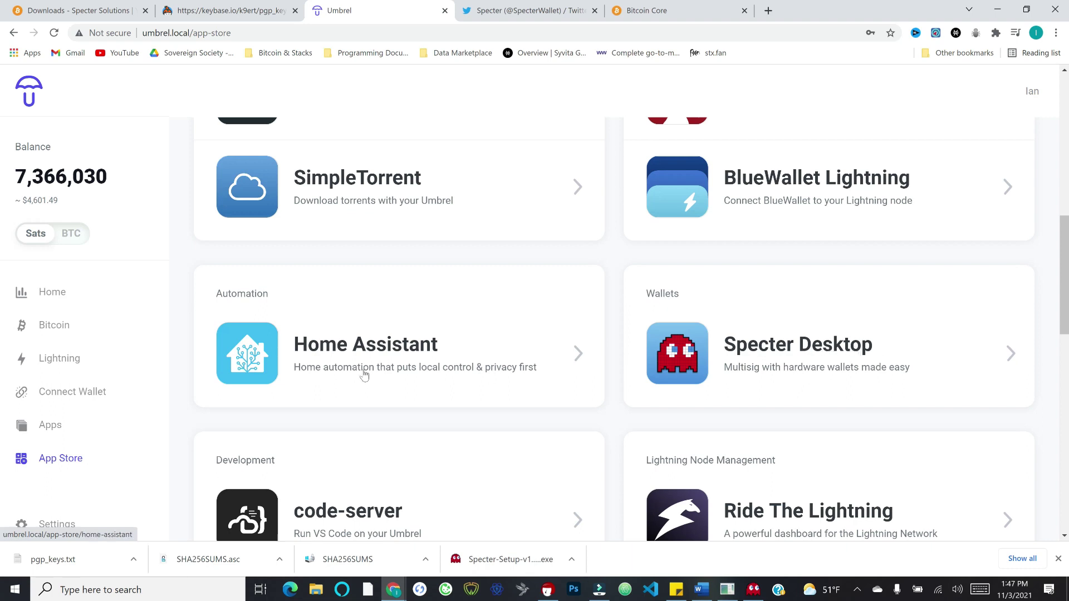
# Step: Return to Umbrel's wallet connection page and bring up the Specter Desktop setup steps again
pyautogui.click(72, 393)
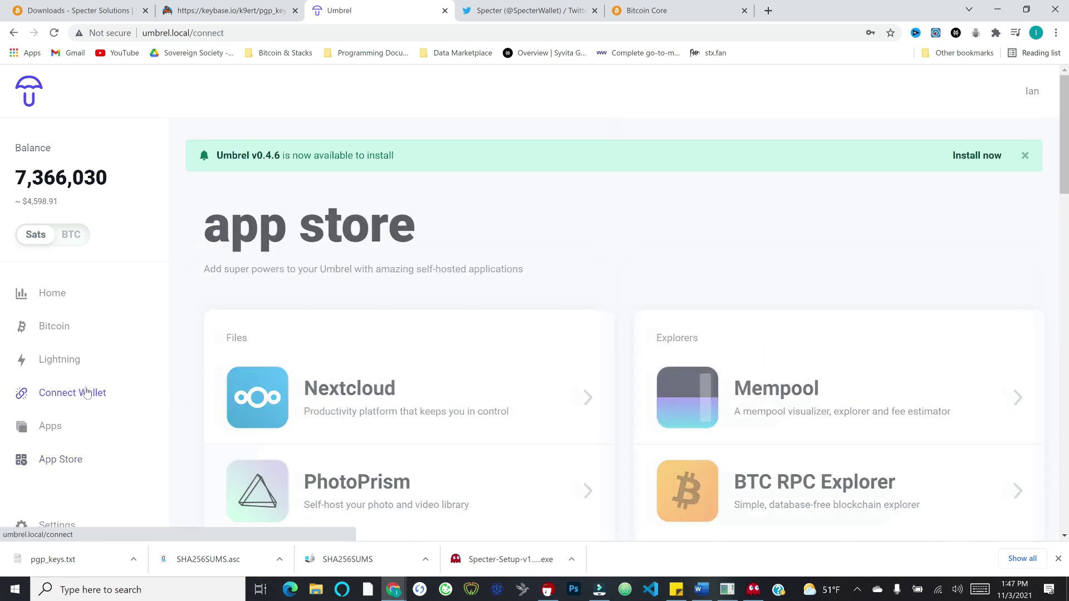
pyautogui.click(316, 305)
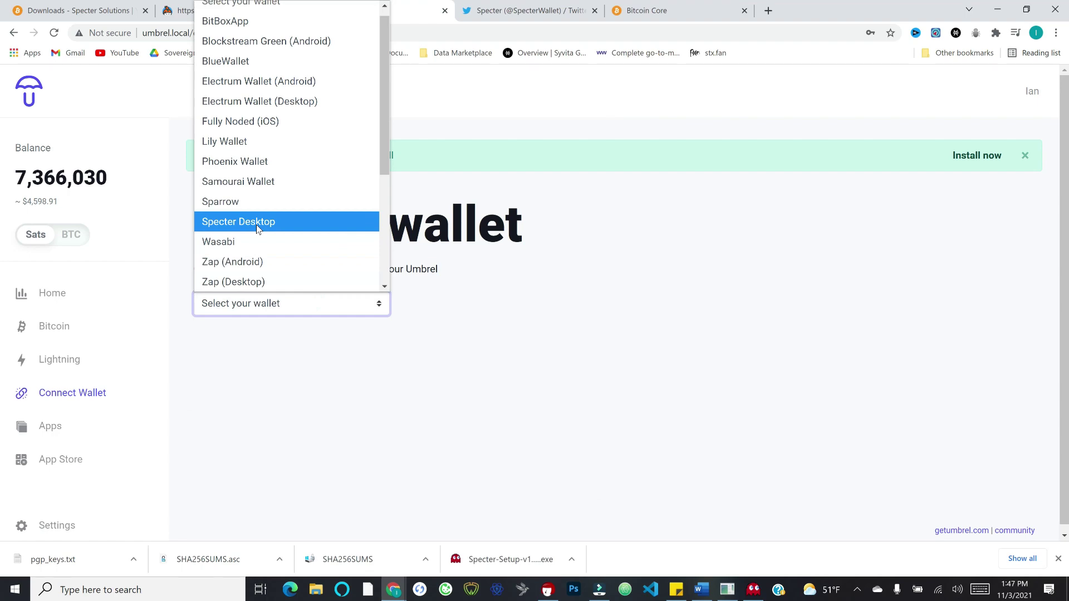
pyautogui.click(300, 228)
pyautogui.scroll(-5, 506, 314)
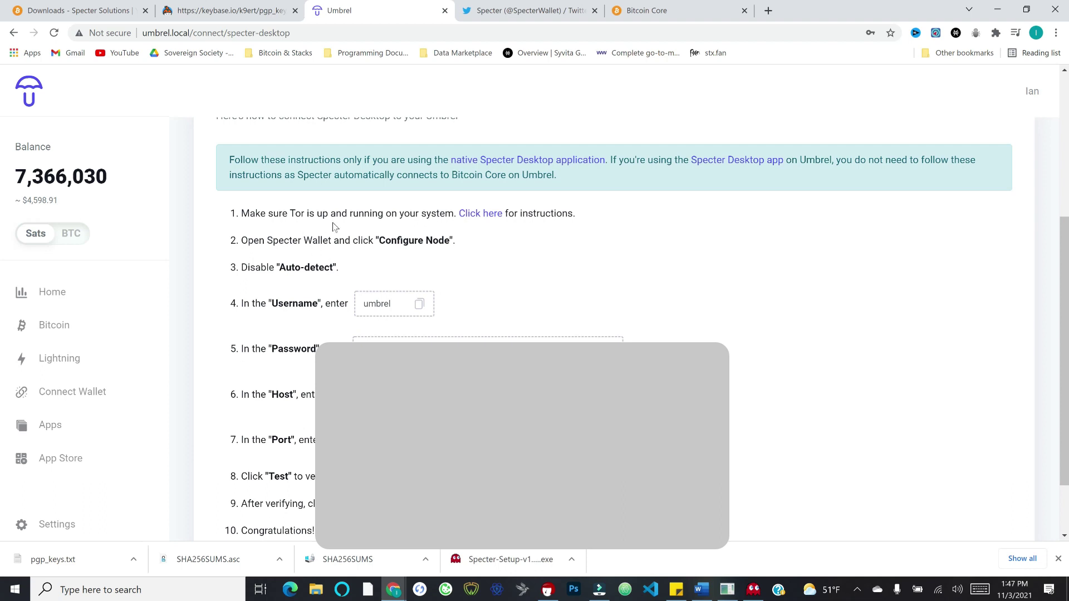
# Step: Open the Tor installation instructions from the first setup step and choose Windows as the operating system
pyautogui.click(490, 217)
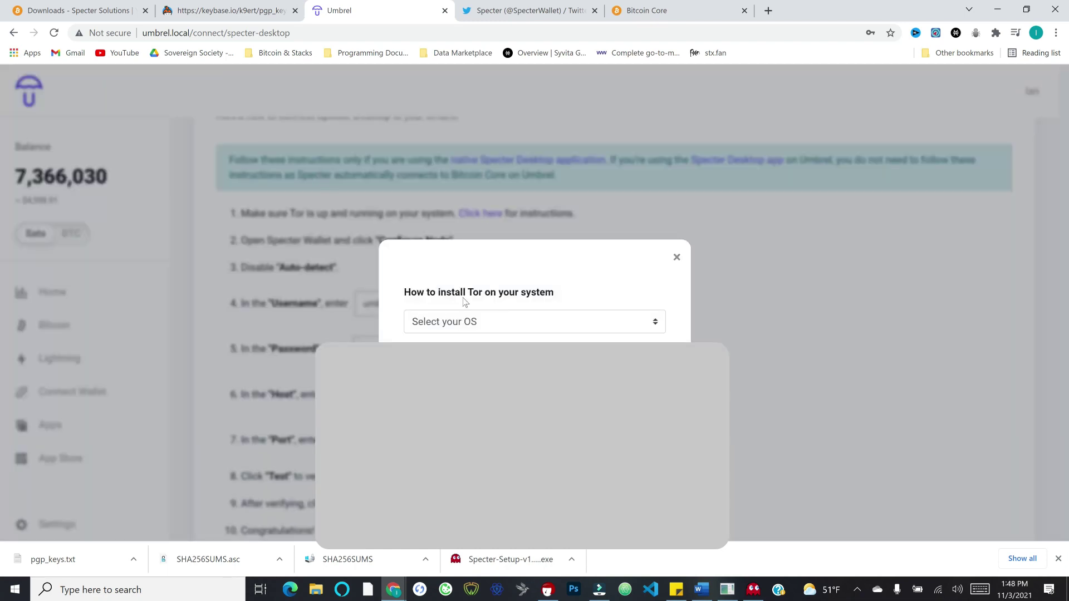
pyautogui.click(494, 321)
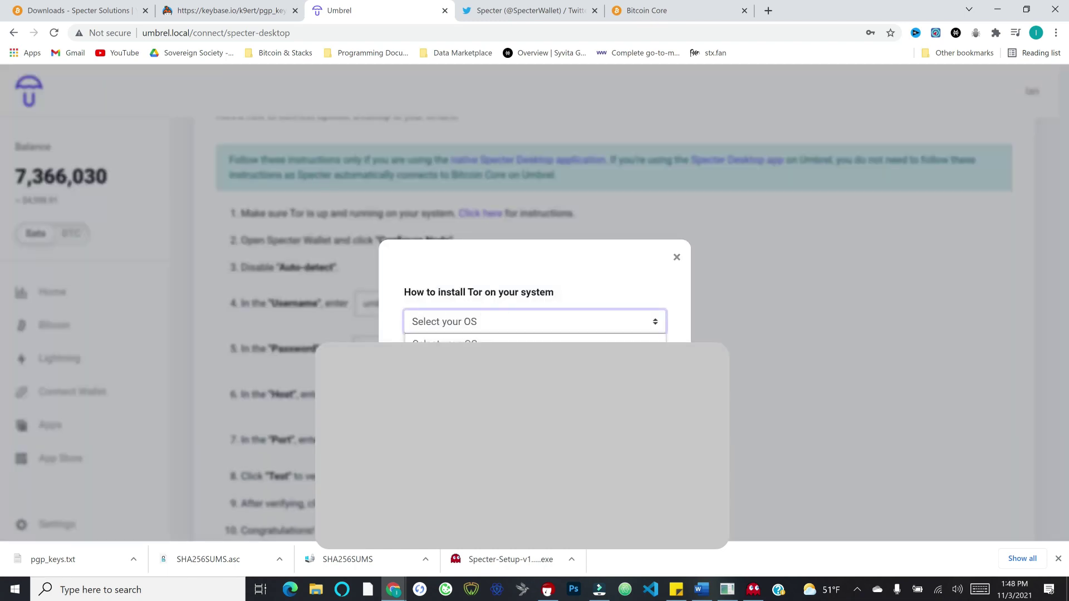
pyautogui.click(450, 401)
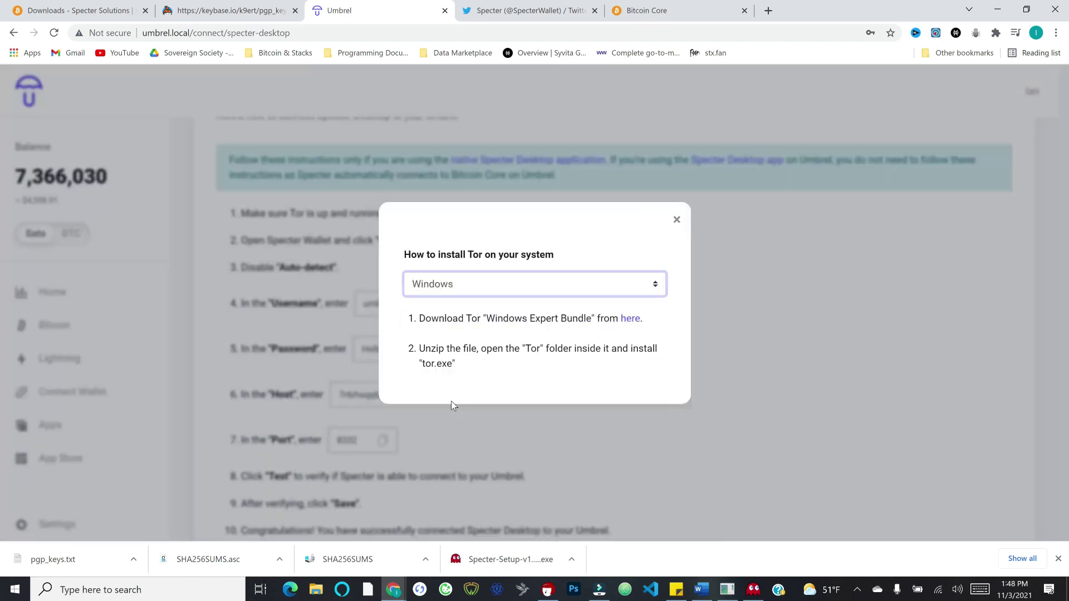
# Step: Follow the instructions' link to the Tor download page and locate the Windows Expert Bundle
pyautogui.click(633, 322)
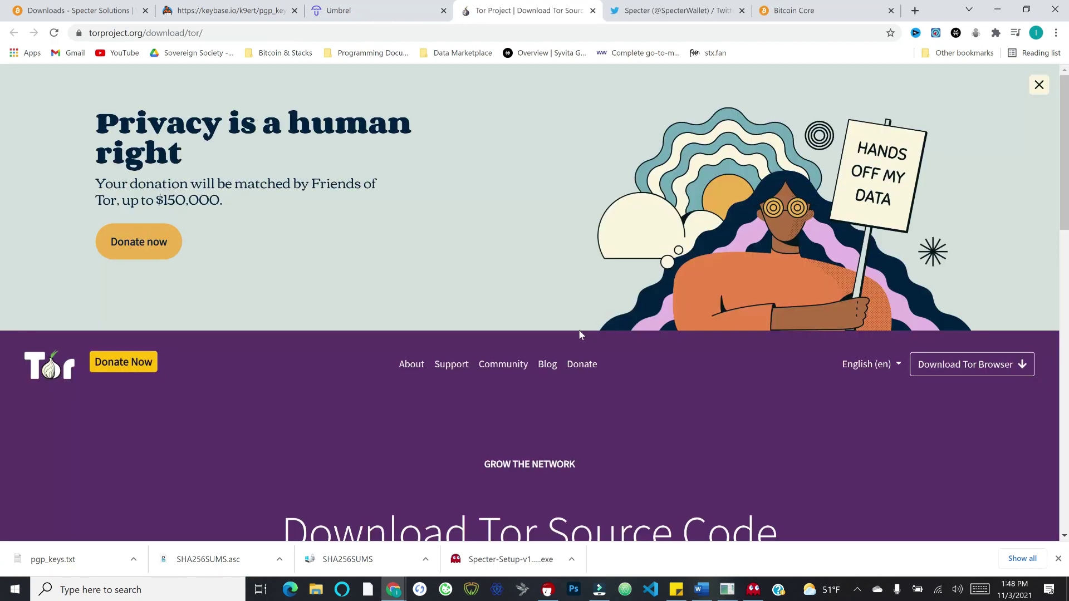
pyautogui.scroll(-6, 579, 334)
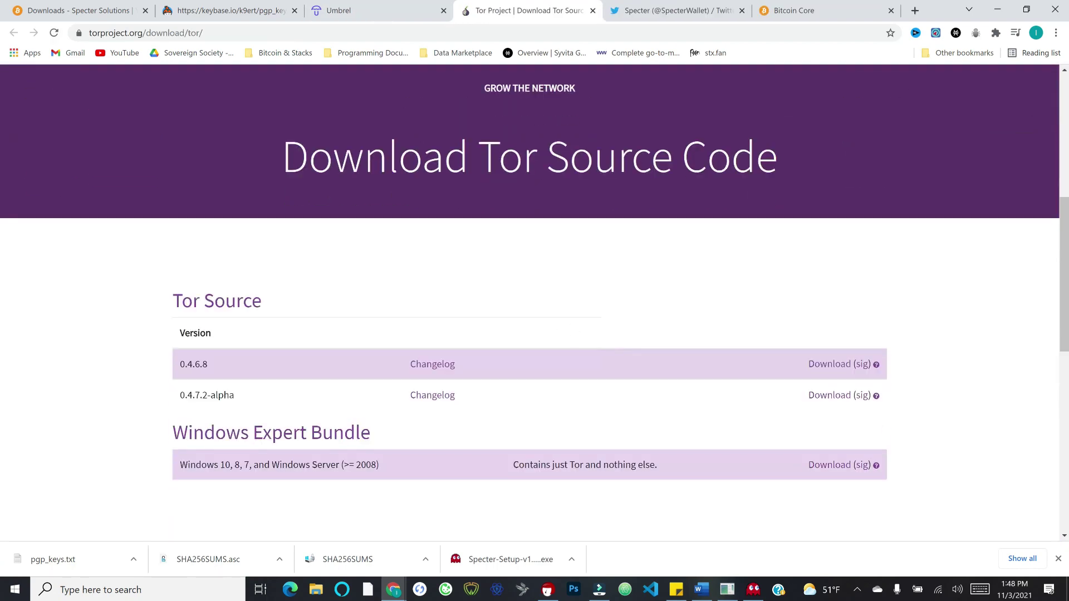
pyautogui.moveTo(172, 433); pyautogui.dragTo(375, 433)
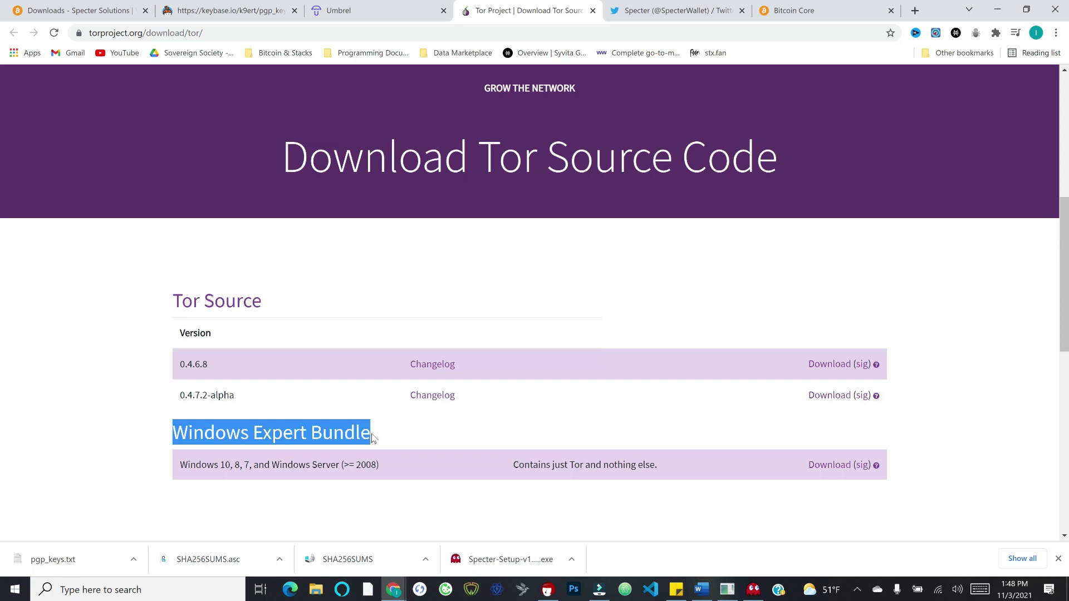
# Step: Return to Umbrel's Specter Desktop connection page and close the Tor installation instructions
pyautogui.click(447, 440)
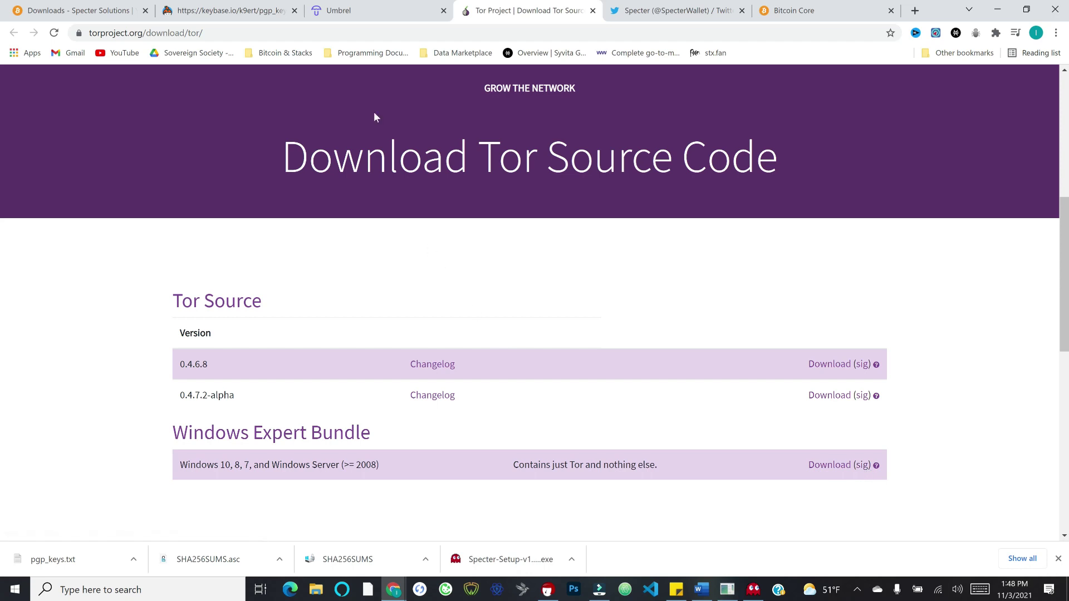
pyautogui.click(368, 11)
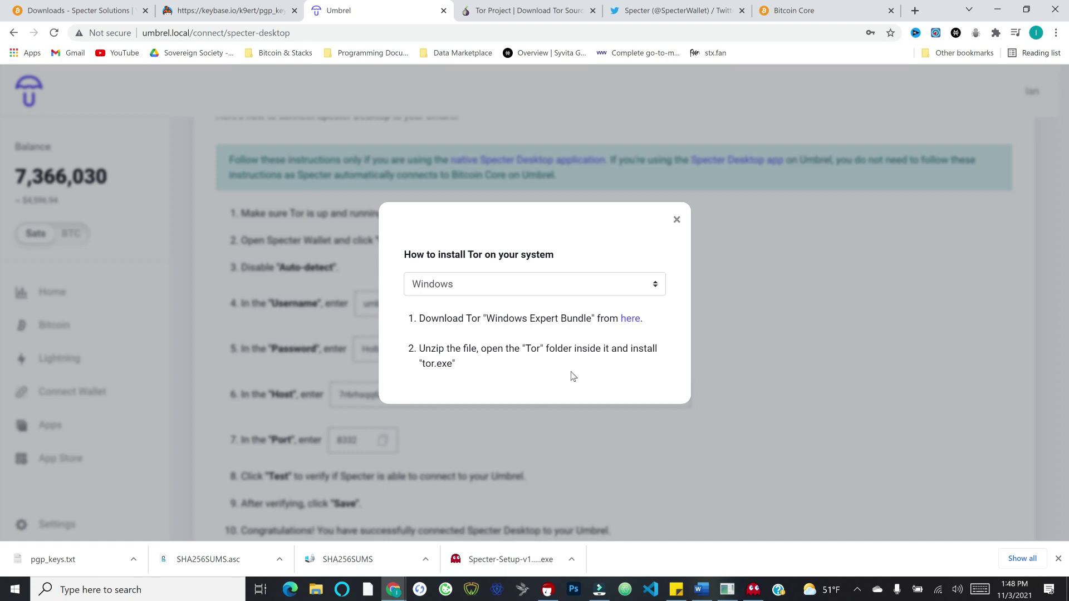
pyautogui.click(677, 219)
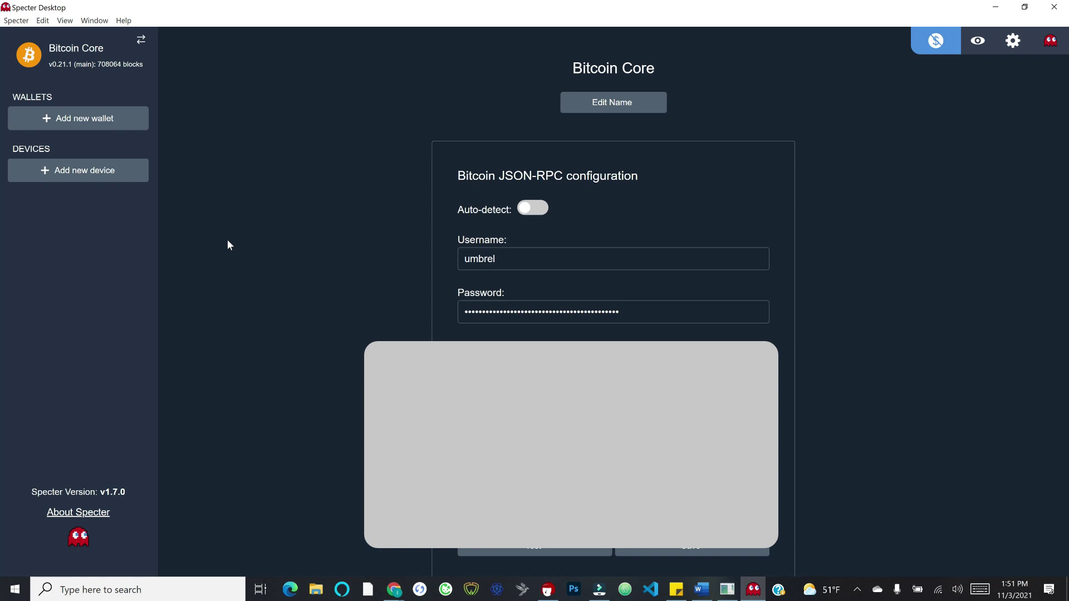
# Step: In Specter Desktop, start adding a new Ledger hardware device and name it Ledger1
pyautogui.click(55, 176)
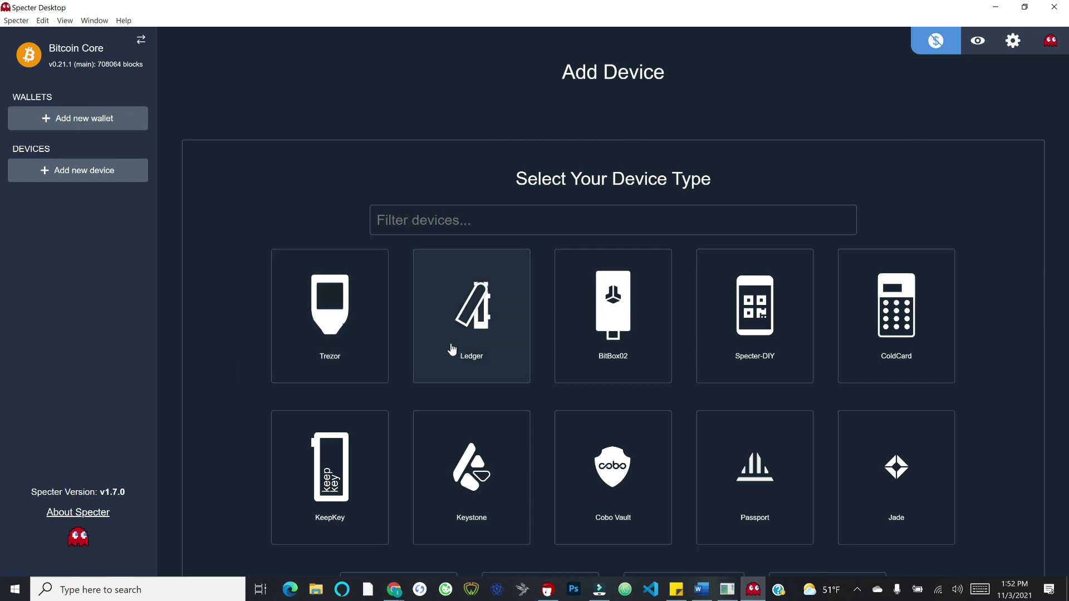
pyautogui.click(452, 349)
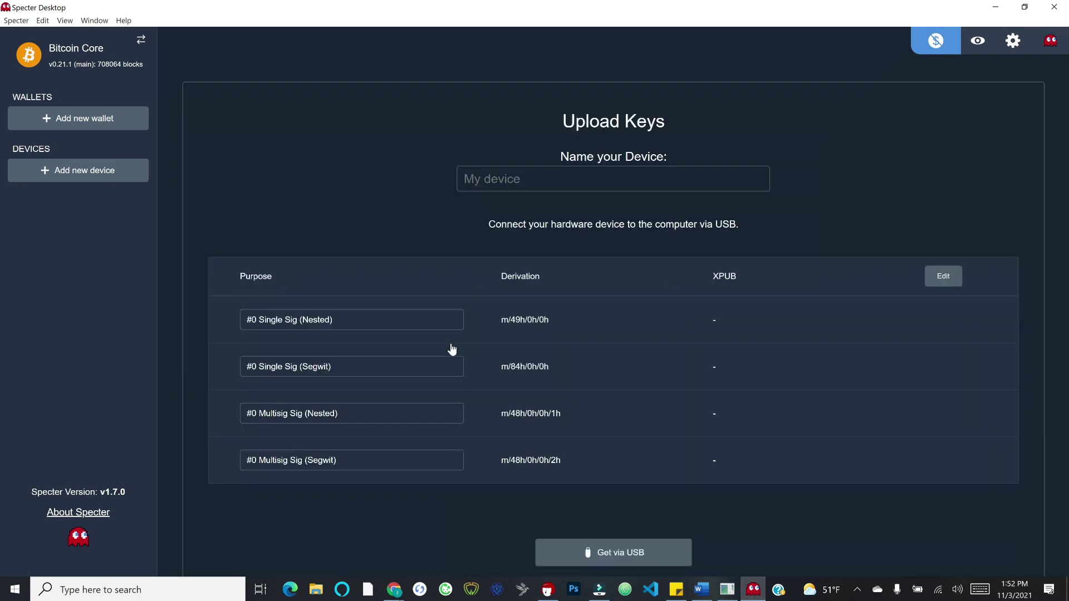
pyautogui.click(485, 179)
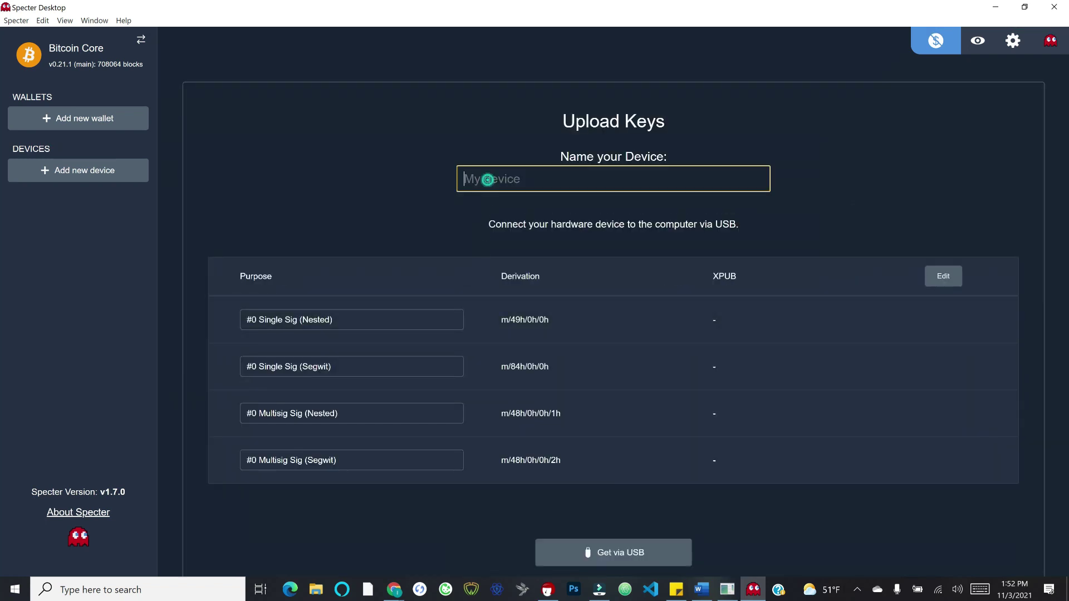
pyautogui.write('Ledger1')
pyautogui.click(438, 218)
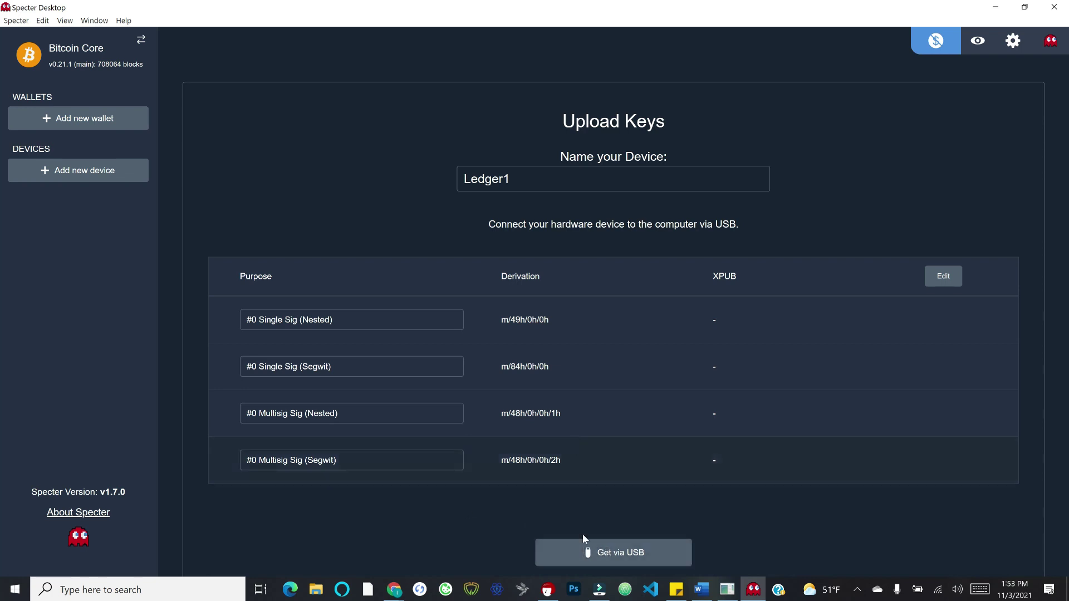
# Step: Import the Ledger's public keys over USB and add the device
pyautogui.click(629, 557)
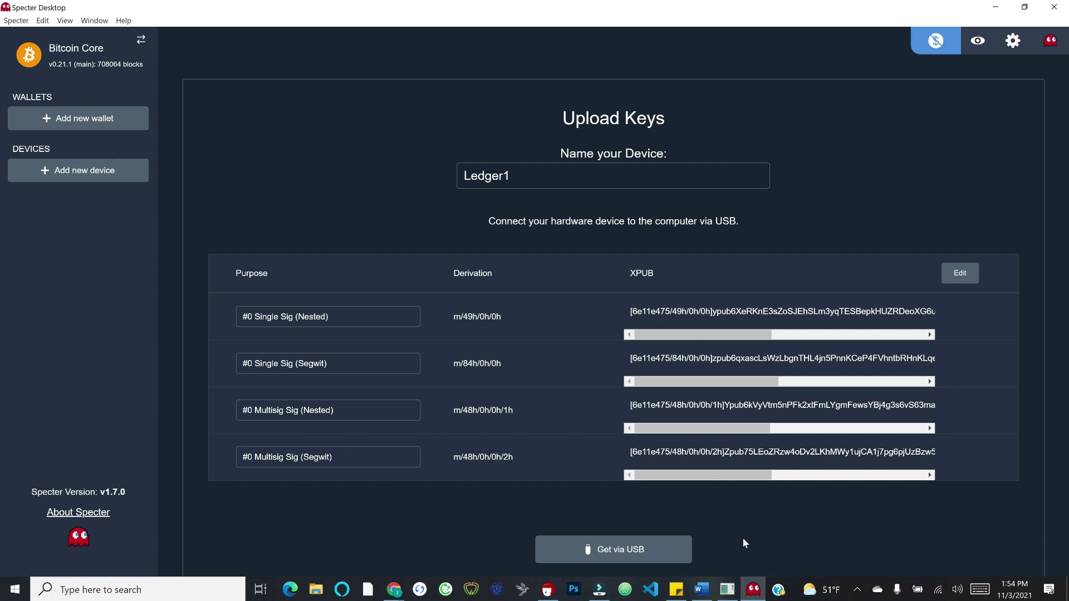
pyautogui.scroll(-2, 743, 539)
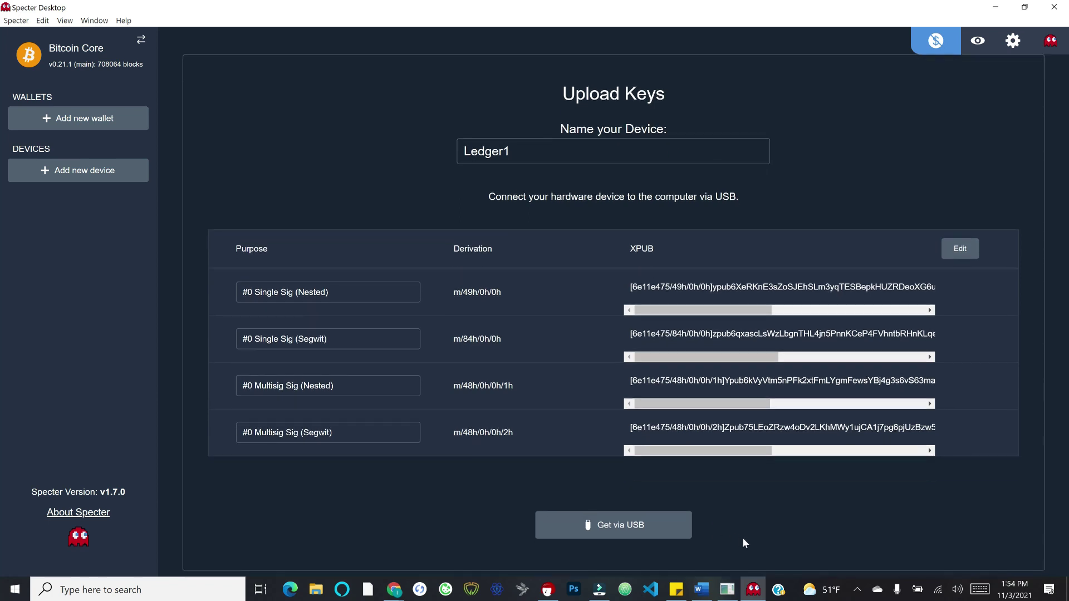
pyautogui.click(617, 537)
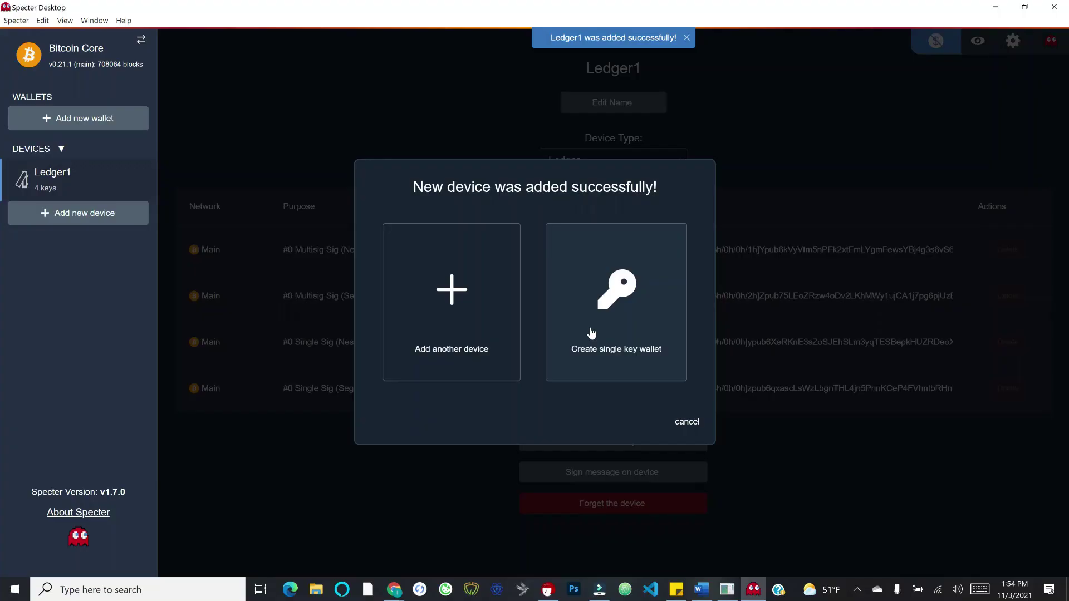
# Step: Create a single-key Segwit wallet named Ledger Test Wallet from the new device and continue without saving the backup PDF
pyautogui.click(591, 333)
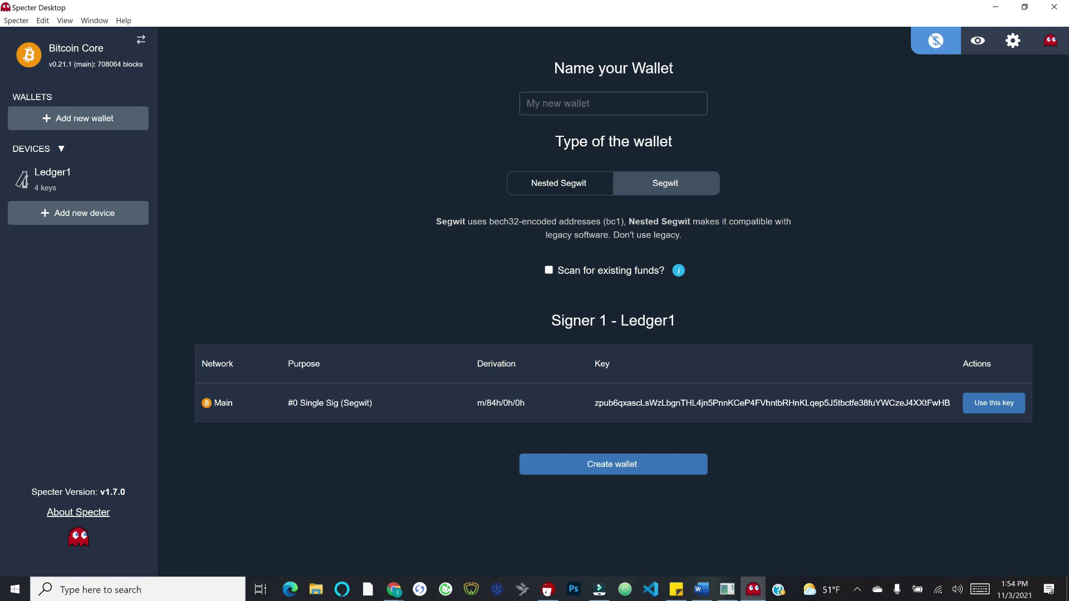
pyautogui.click(613, 104)
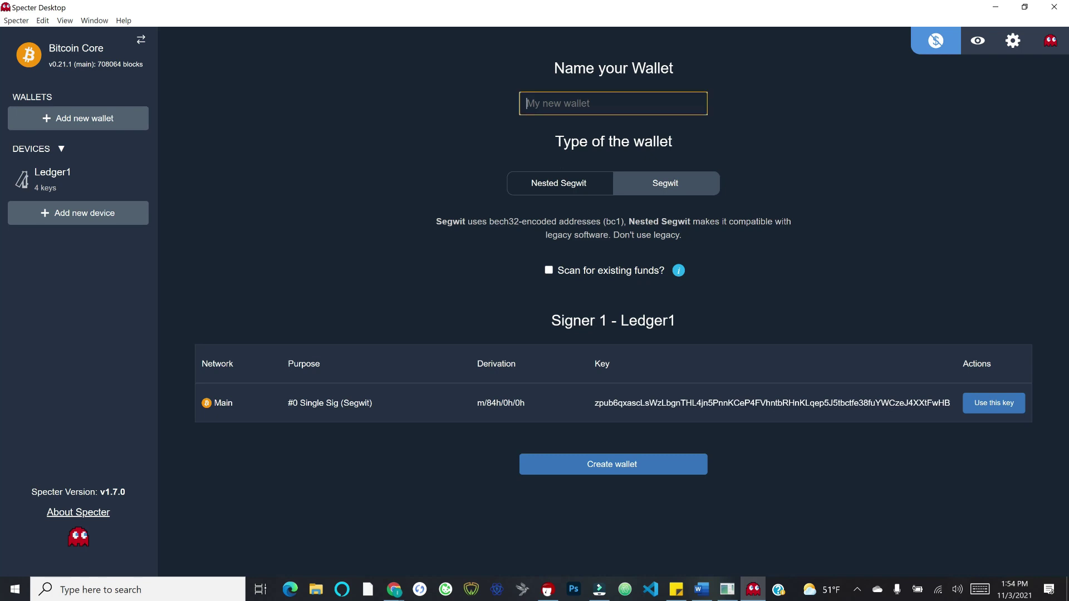
pyautogui.write('Ledger Test Wallet')
pyautogui.click(610, 255)
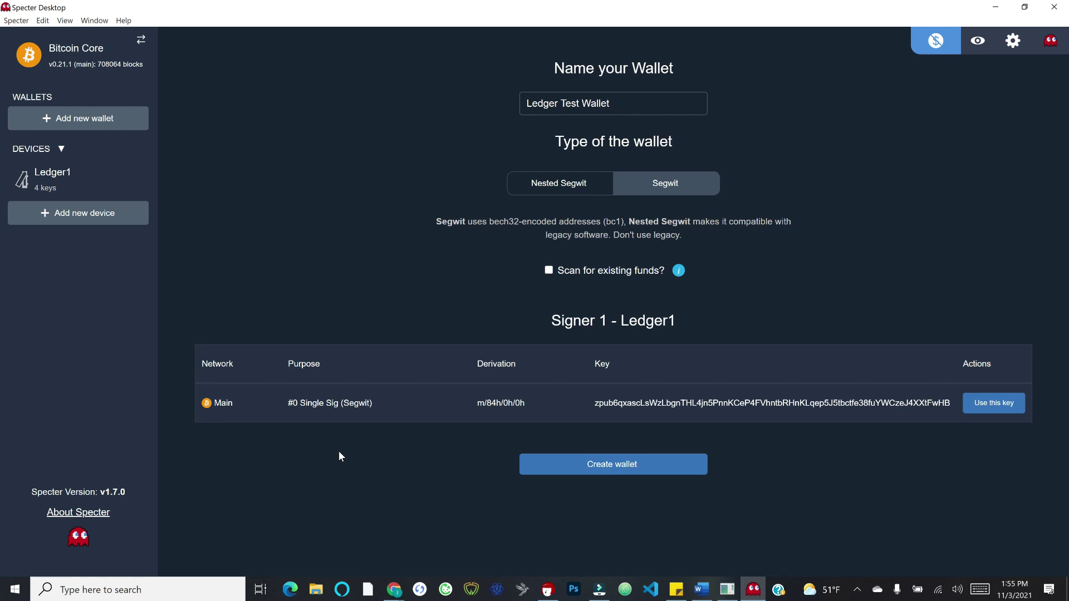
pyautogui.click(573, 458)
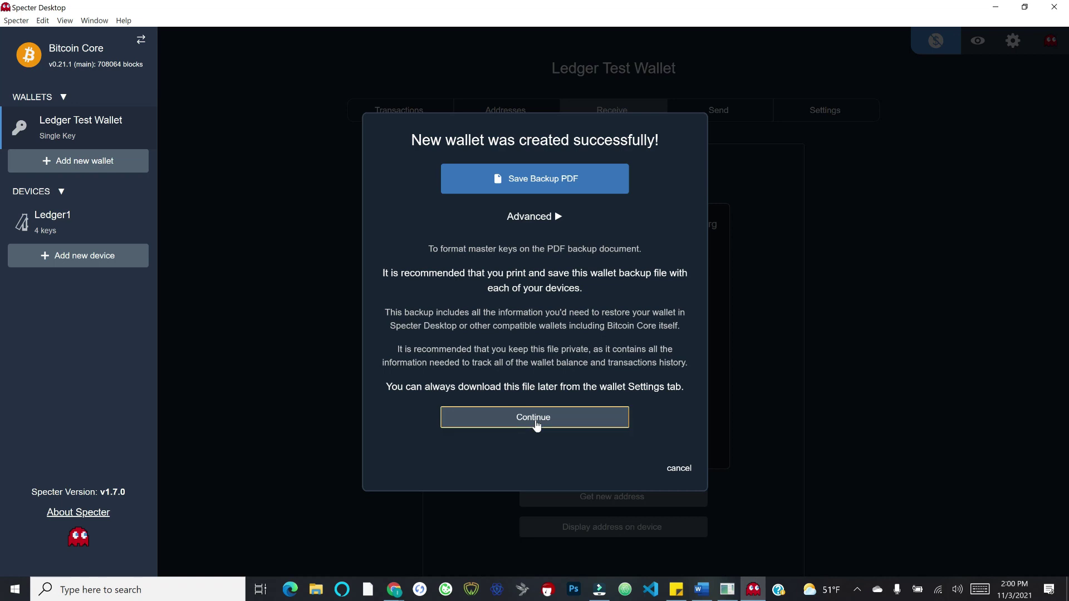
pyautogui.click(539, 424)
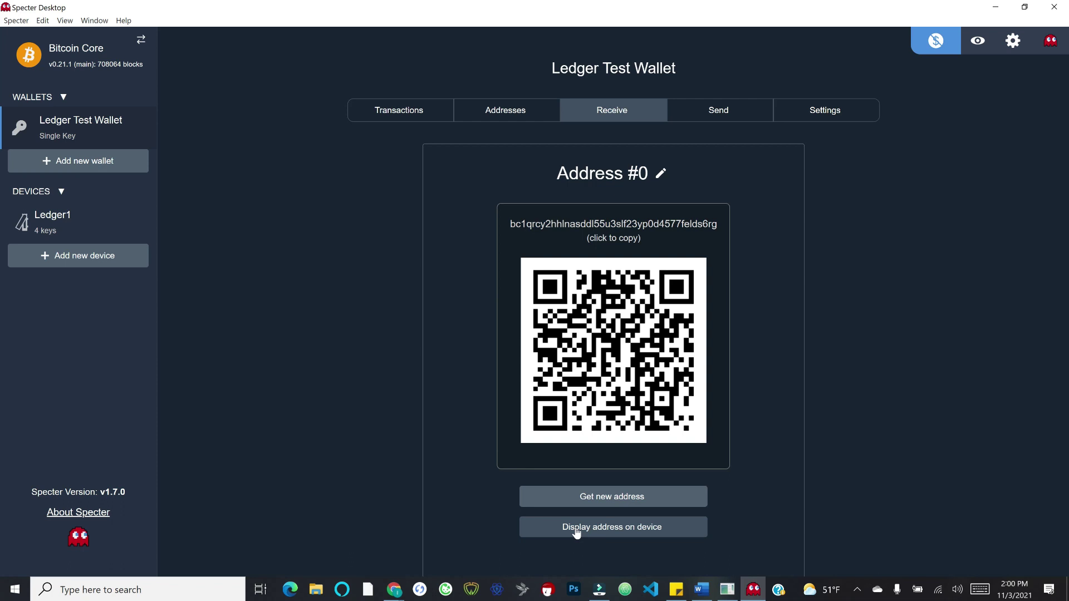
# Step: Display receive address #0 on the connected Ledger to verify it against the address in the wallet
pyautogui.click(553, 529)
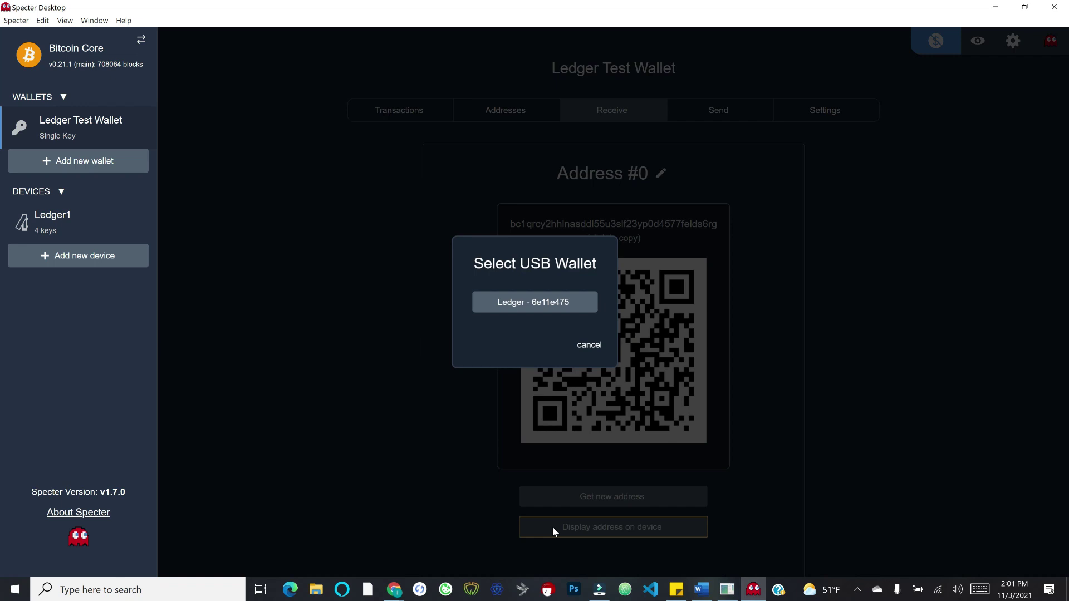
pyautogui.click(527, 301)
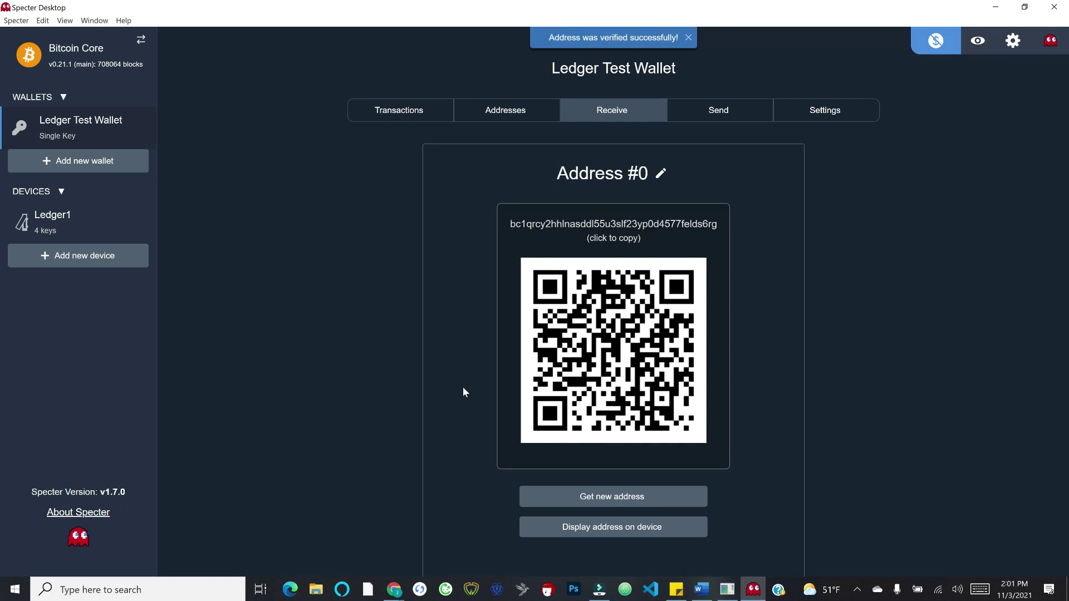
pyautogui.click(671, 170)
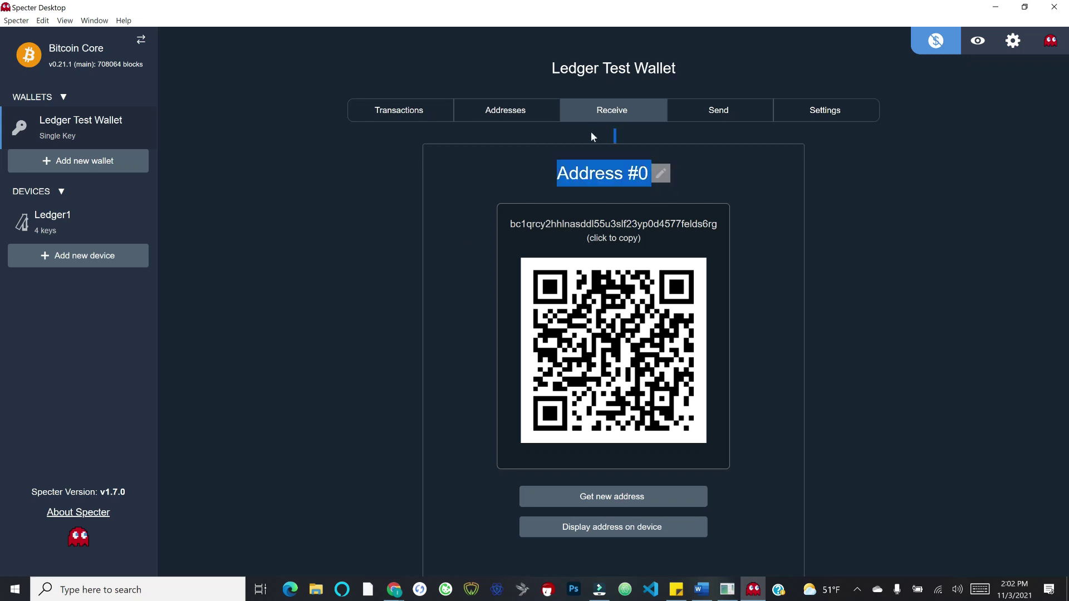
pyautogui.click(713, 146)
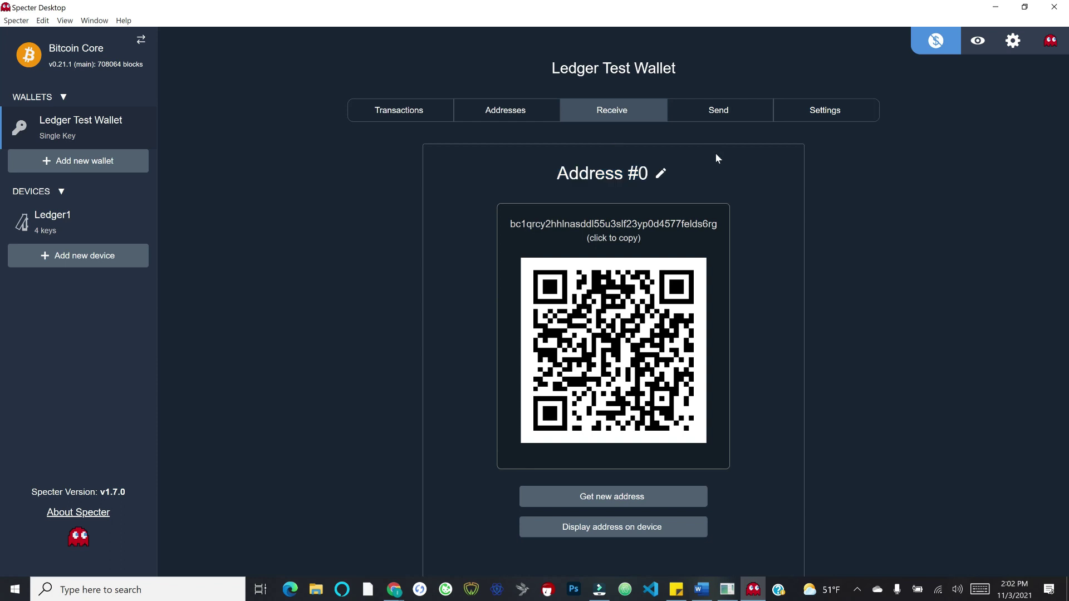
# Step: Review the wallet's transaction history and the advanced fee and RBF options of the form for creating a transaction
pyautogui.moveTo(540, 315)
pyautogui.click(395, 111)
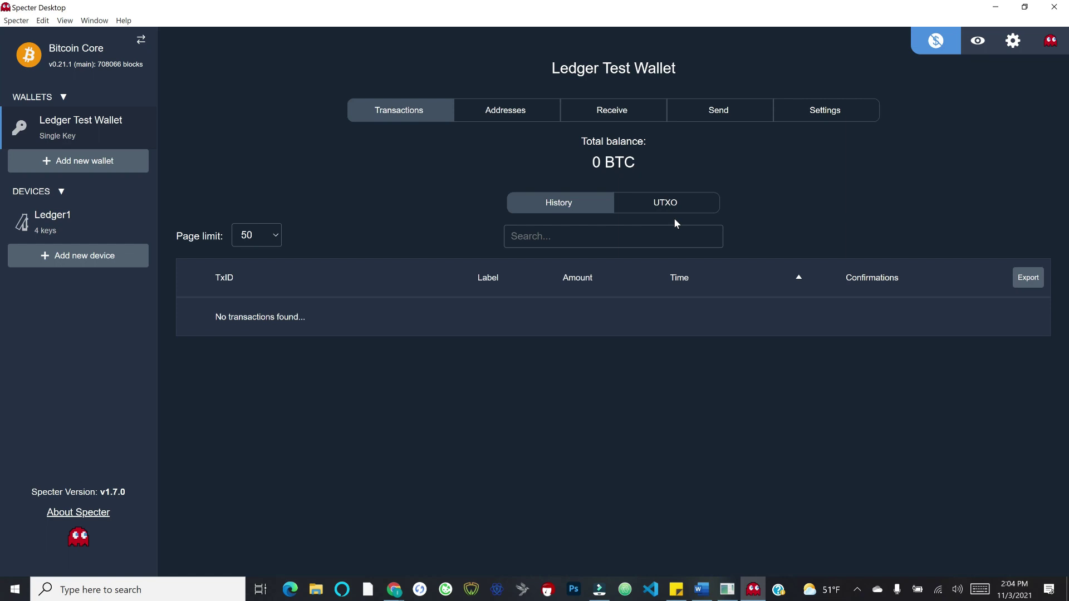
pyautogui.click(713, 111)
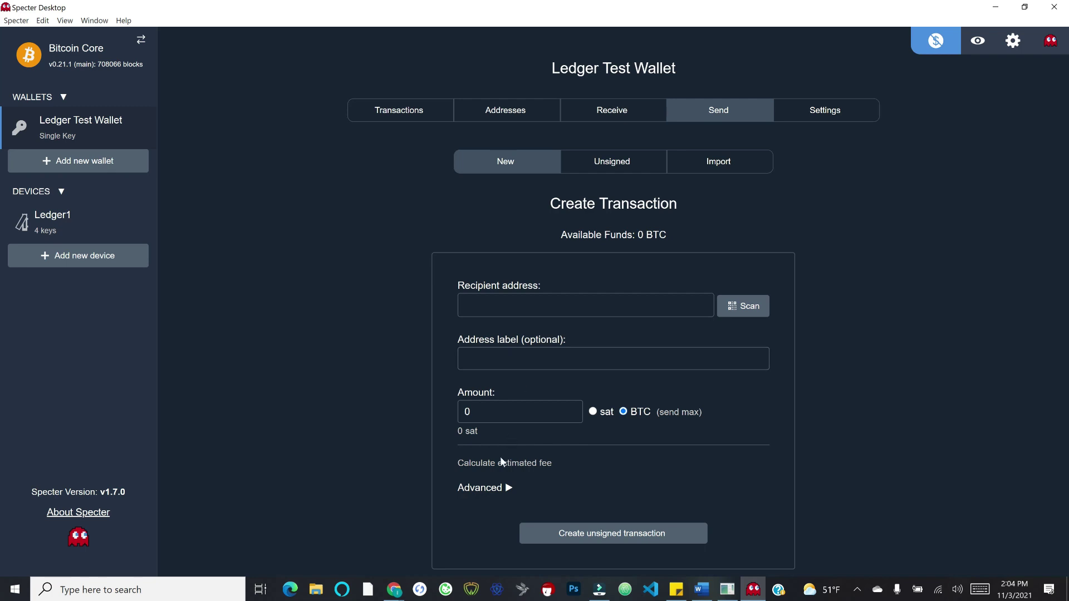
pyautogui.click(507, 489)
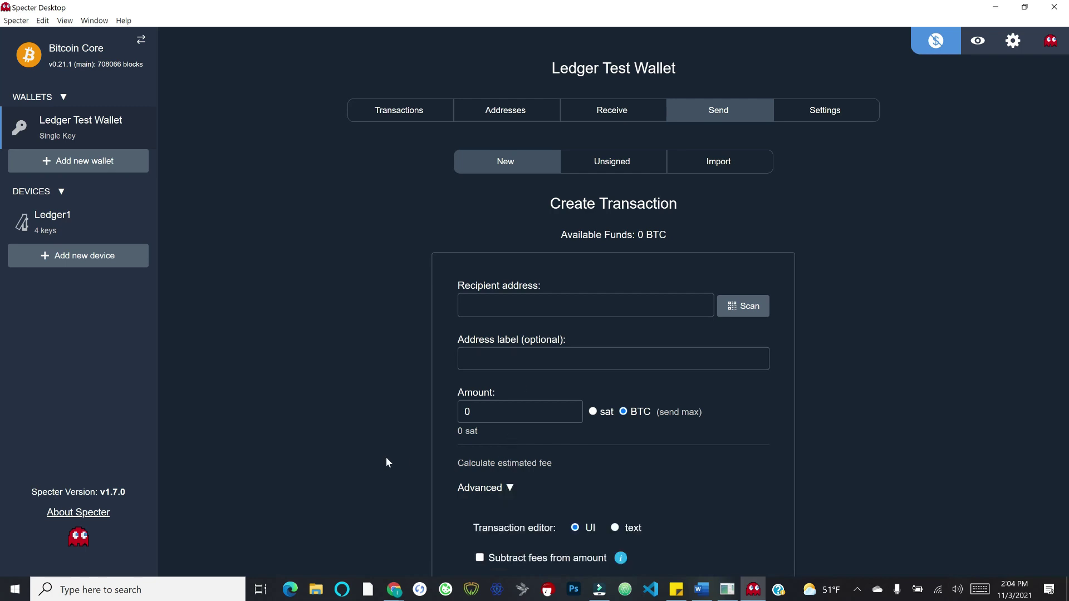
pyautogui.scroll(-2, 387, 461)
pyautogui.scroll(-1, 386, 462)
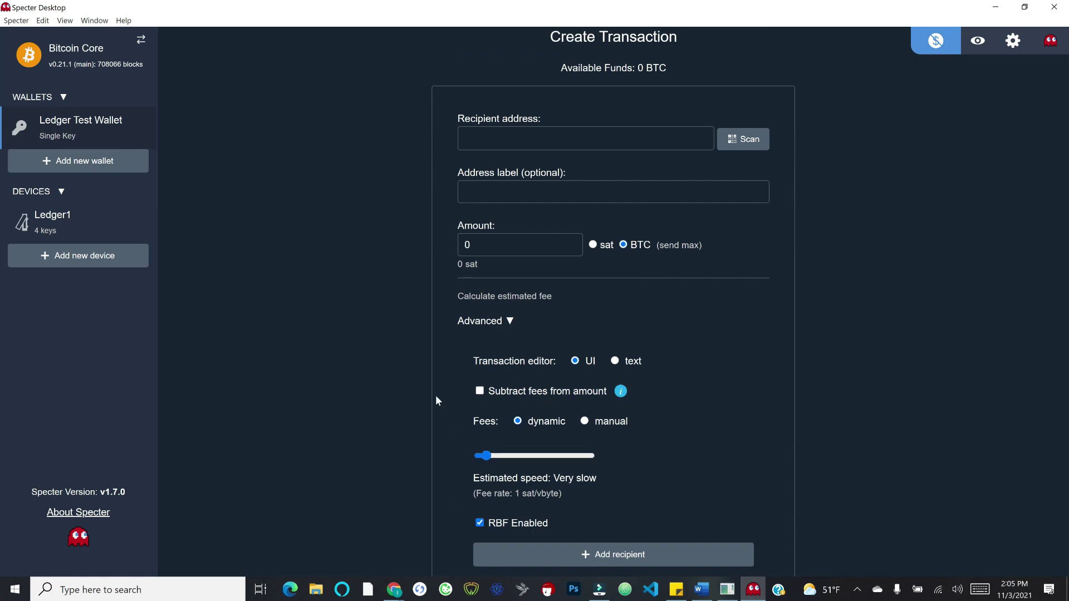
pyautogui.scroll(-1, 436, 397)
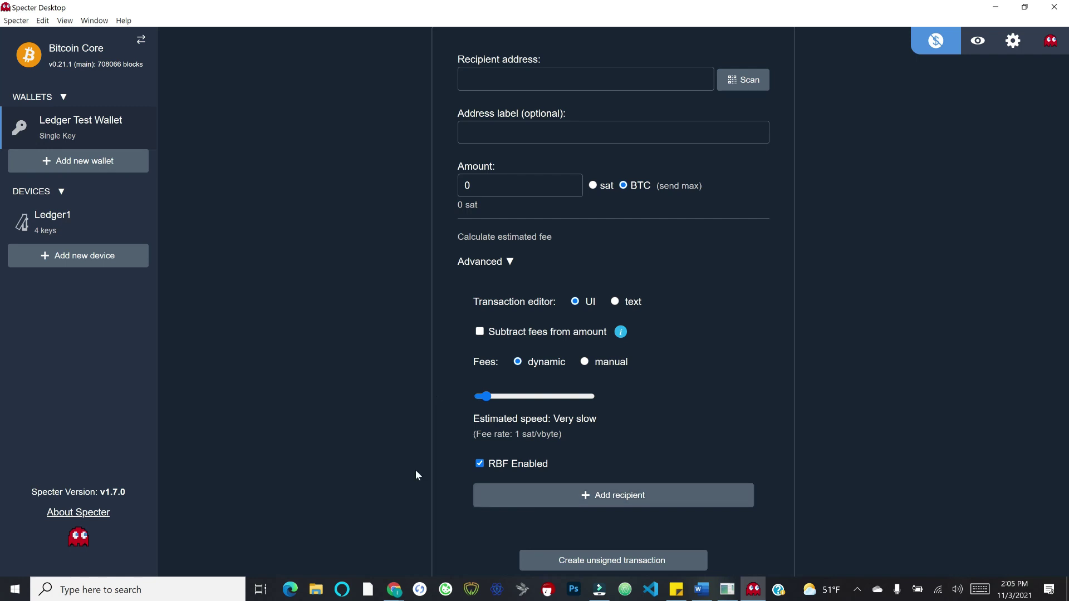
pyautogui.scroll(-1, 423, 472)
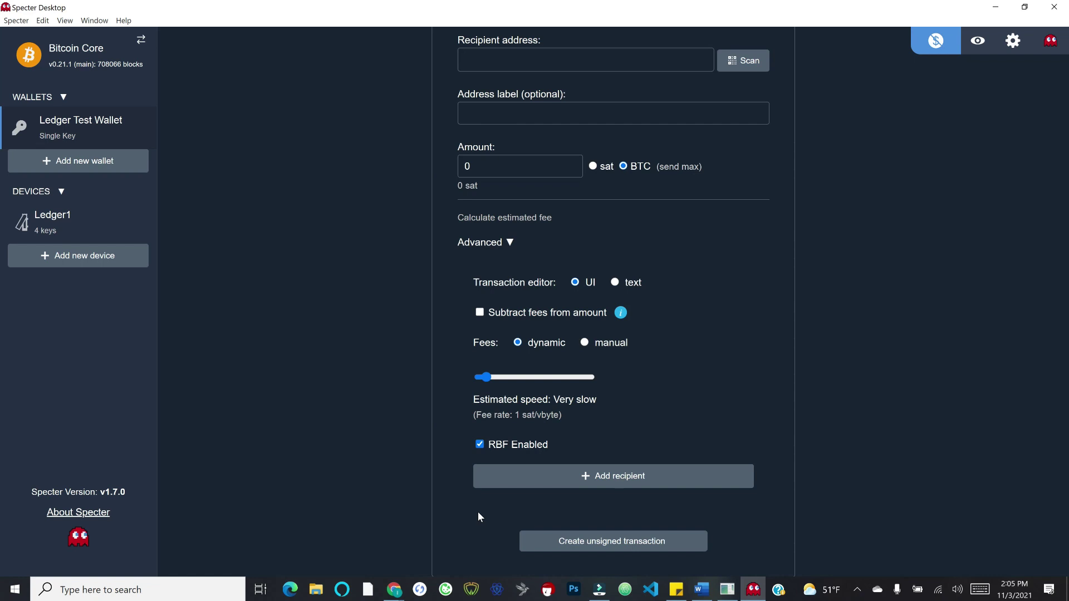
pyautogui.scroll(5, 358, 375)
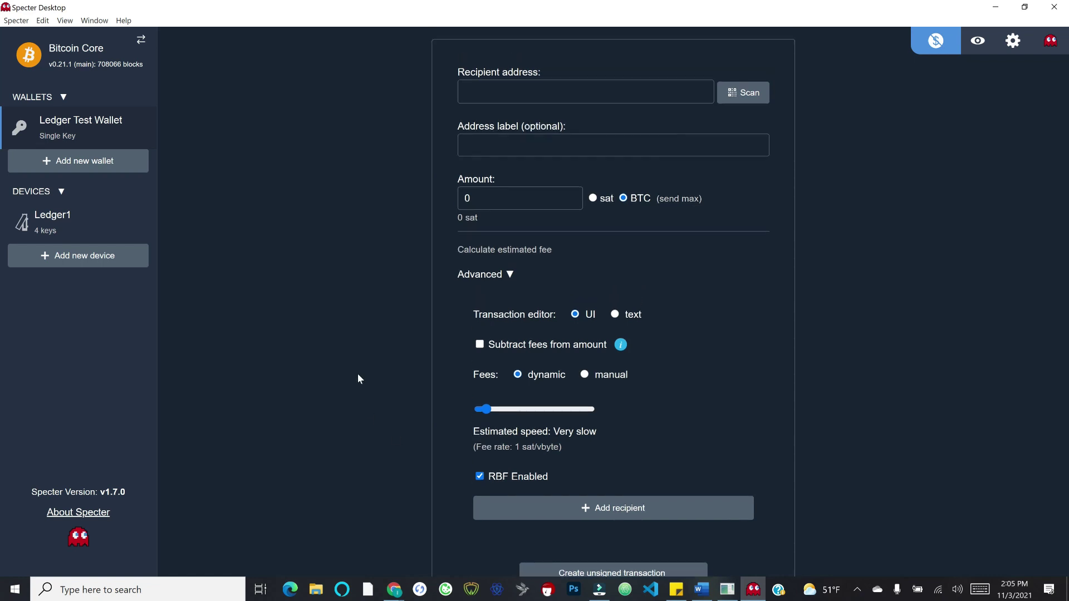